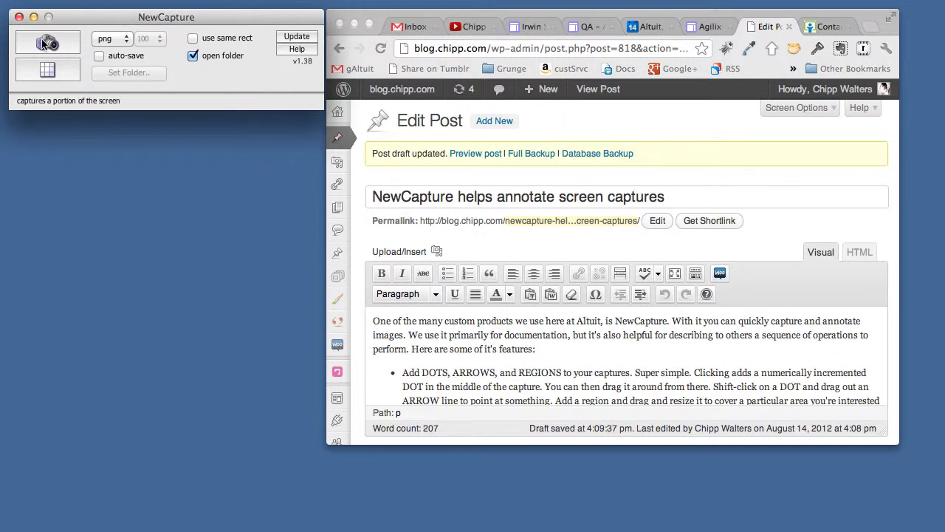
left_click(101, 40)
left_click(108, 41)
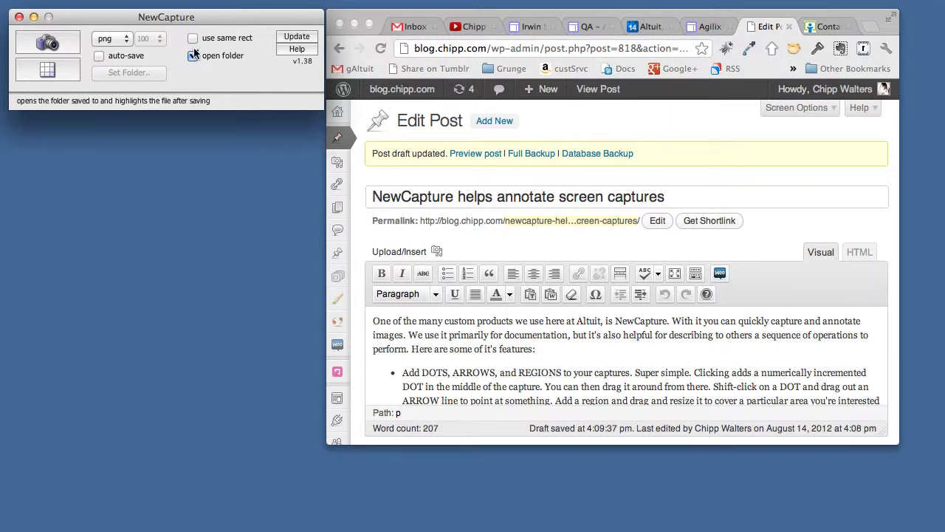
Step: Check the server for updates to the capture program and dismiss the update messages
left_click(295, 39)
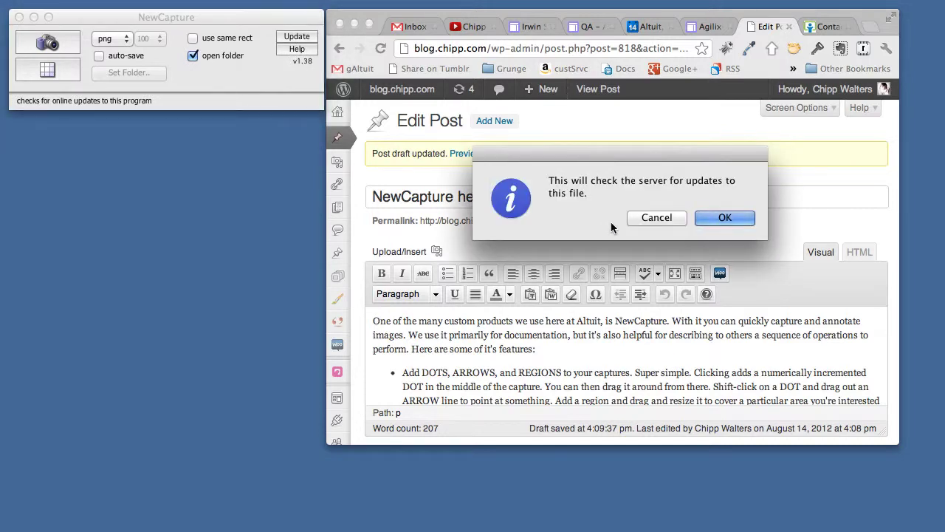
left_click(734, 219)
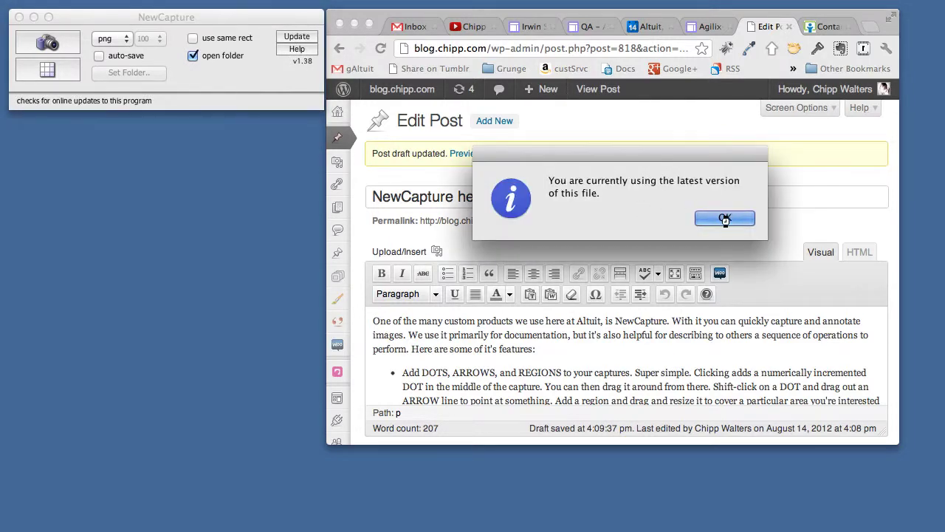
left_click(726, 218)
Step: Open the program's help PDF and enlarge its window to nearly fill the screen
left_click(297, 49)
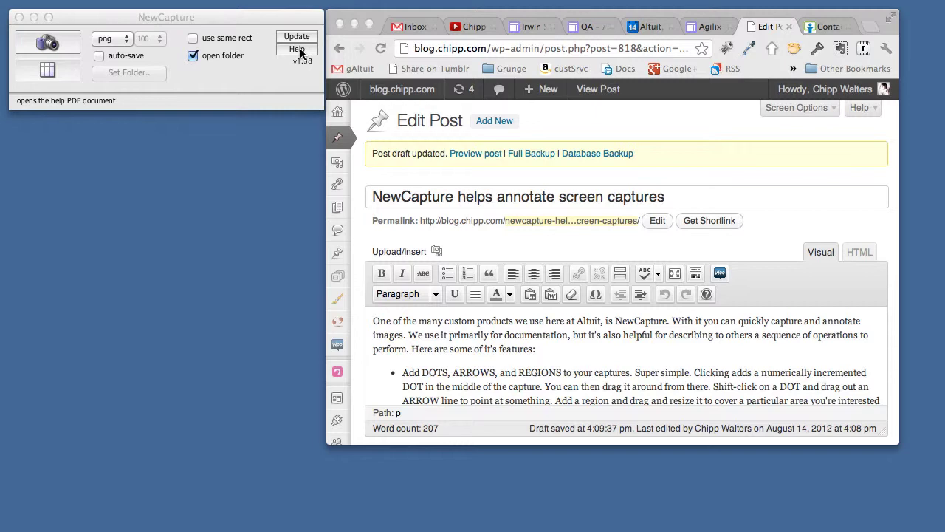
left_click_drag(352, 22, 589, 21)
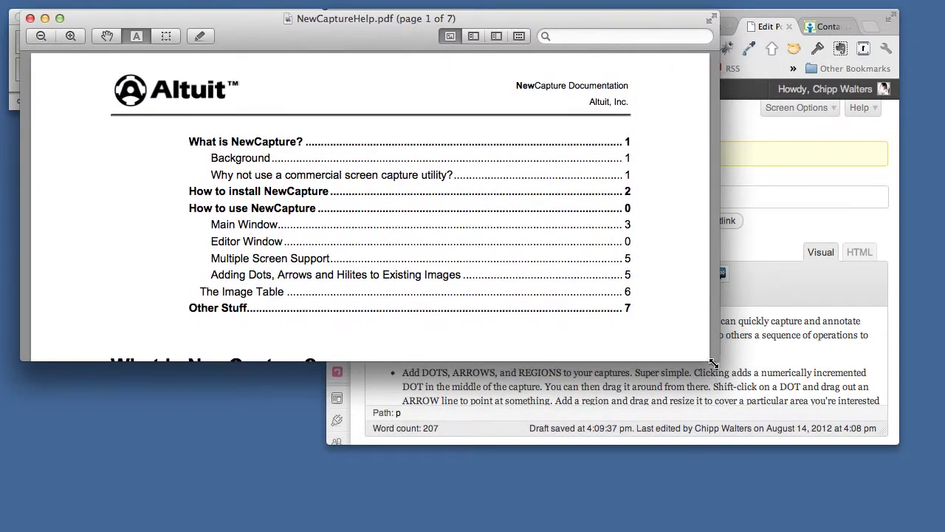
left_click_drag(713, 363, 932, 506)
Step: Examine the introduction, installation section and numbered Main Window figure in the help document
scroll(674, 290, "down", 2)
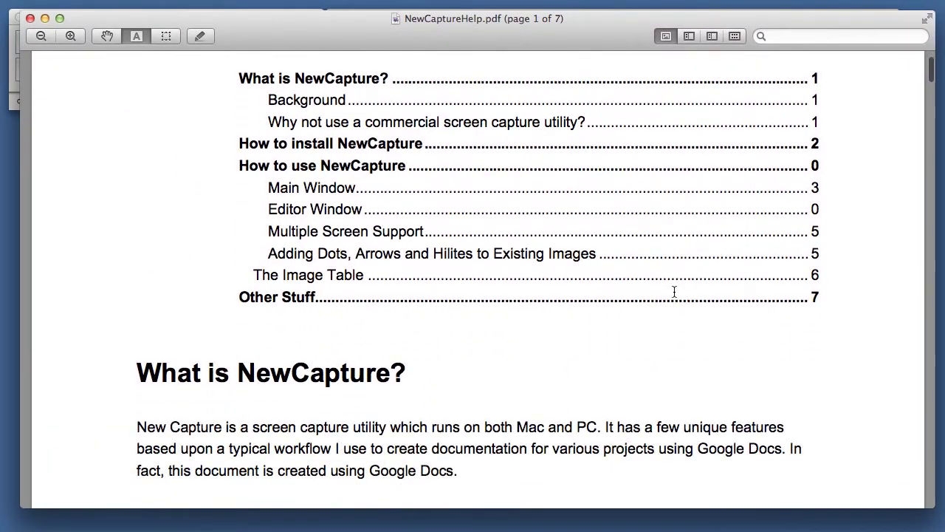
scroll(674, 290, "down", 20)
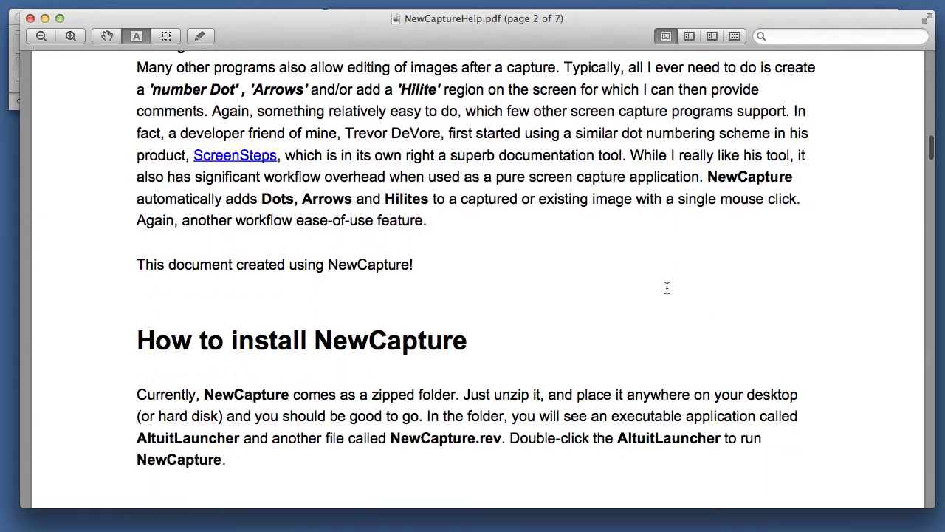
scroll(666, 288, "down", 20)
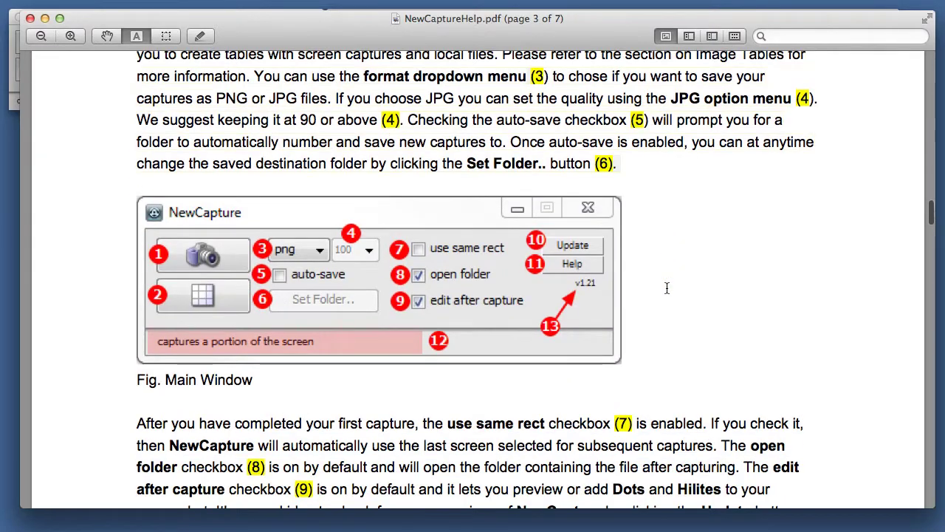
scroll(667, 288, "down", 5)
scroll(714, 318, "up", 4)
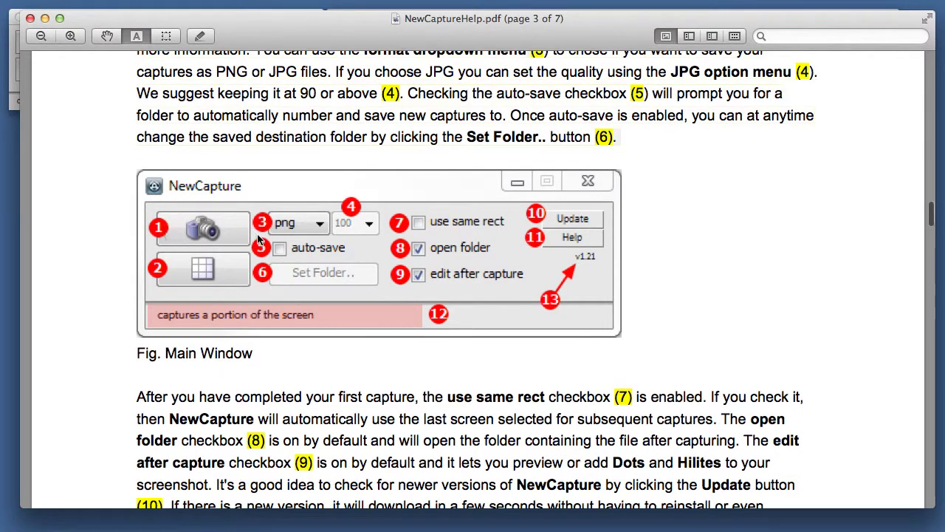
scroll(479, 249, "down", 15)
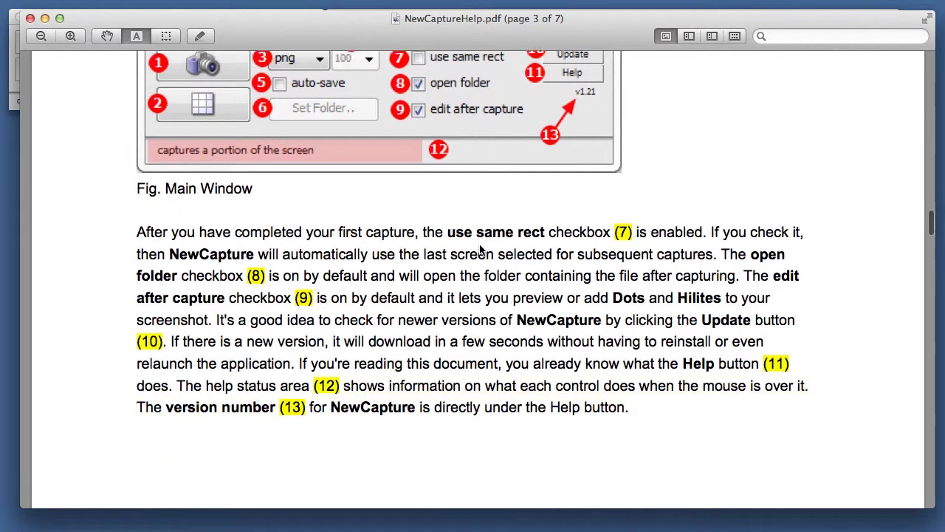
Step: Read the Editor Window section of the help document, from its labelled figure to the saving tips
scroll(479, 251, "down", 4)
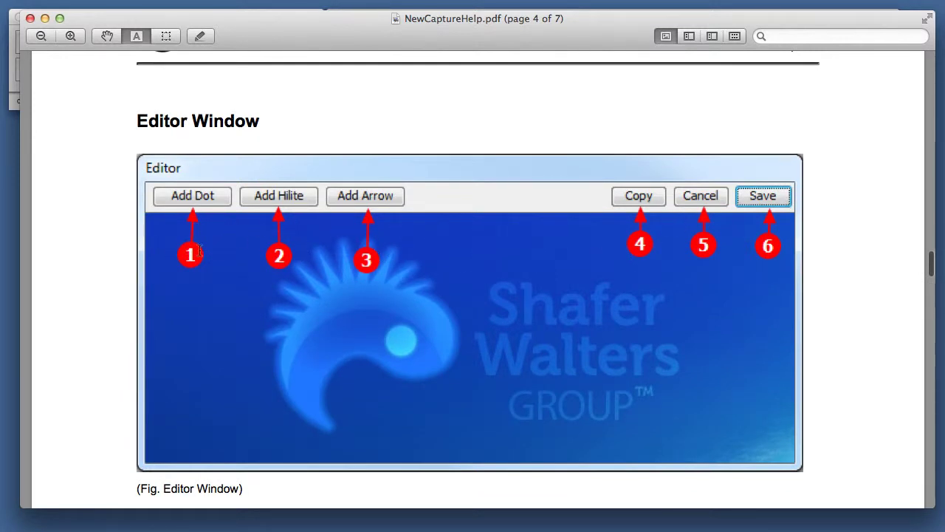
scroll(747, 224, "down", 8)
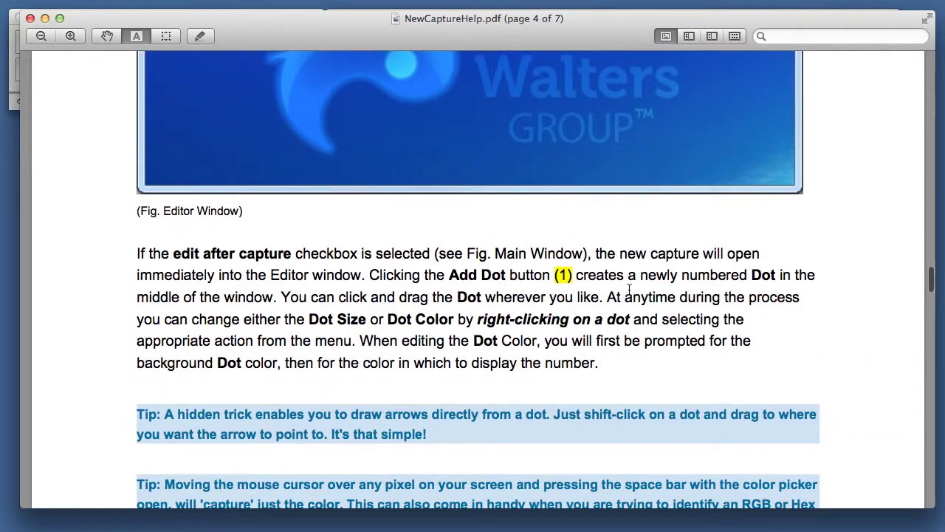
scroll(768, 273, "down", 20)
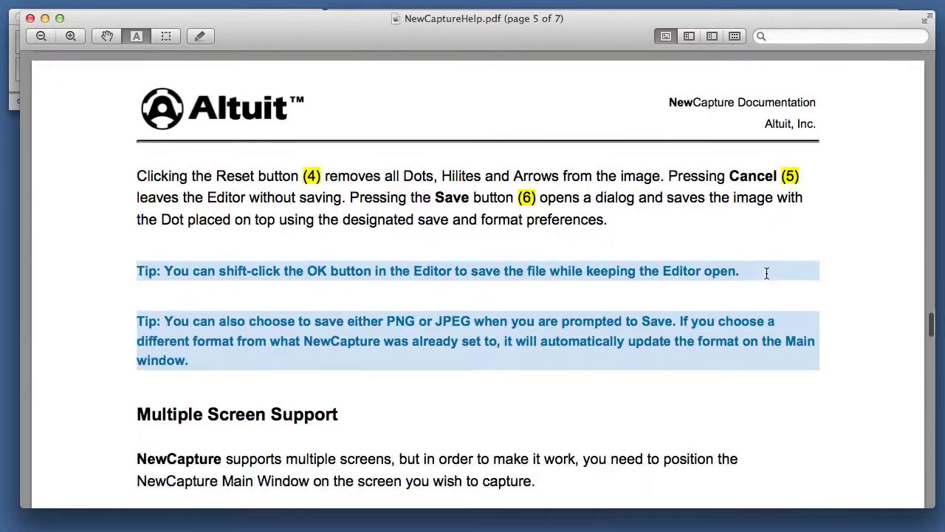
Step: Review the Image Table section and the remaining help text, and close the help document
scroll(767, 274, "down", 20)
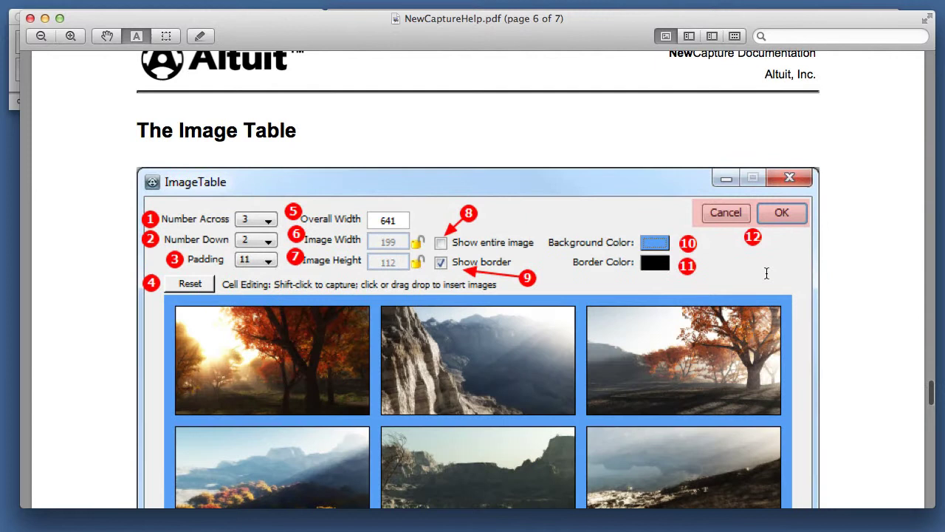
scroll(767, 274, "down", 2)
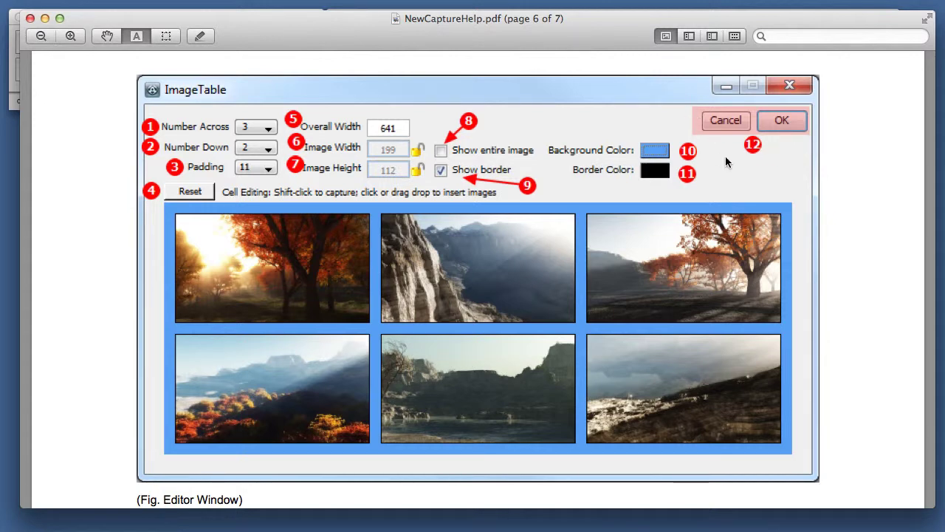
scroll(671, 238, "down", 3)
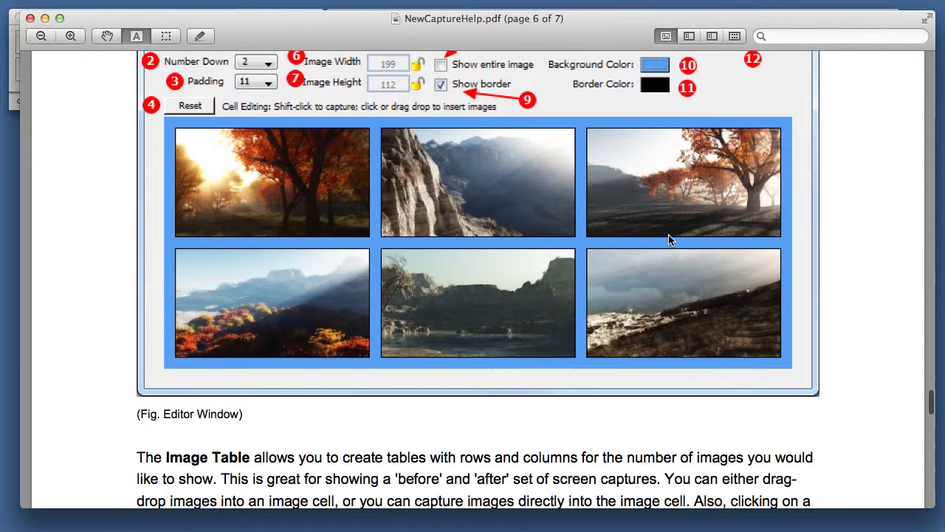
scroll(668, 232, "up", 3)
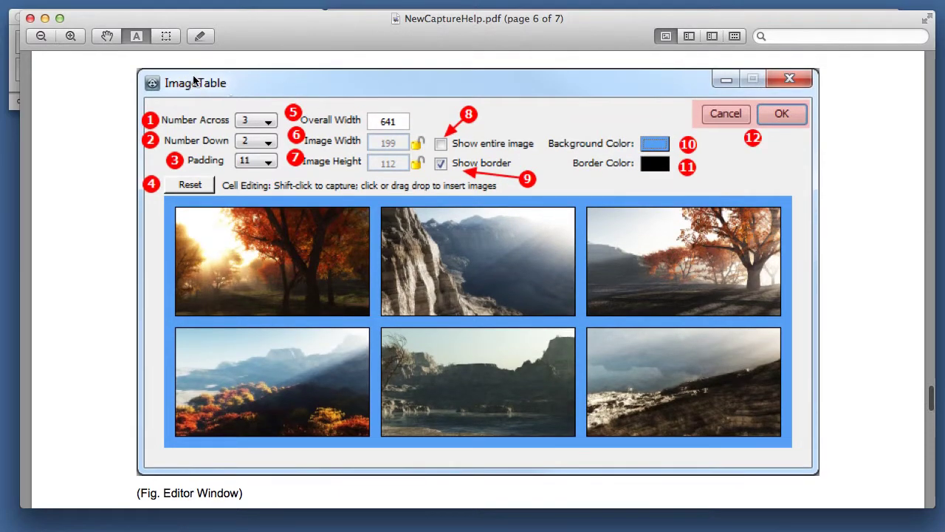
scroll(661, 274, "down", 10)
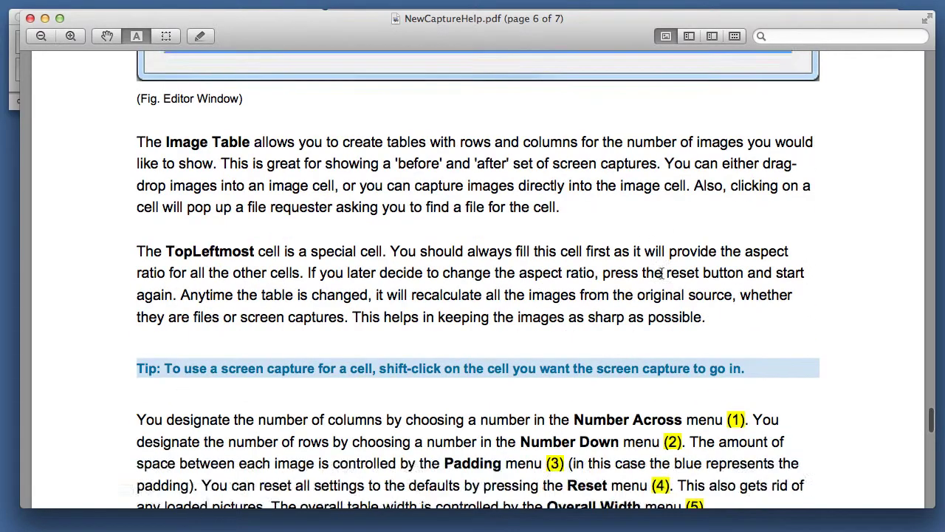
scroll(662, 272, "down", 20)
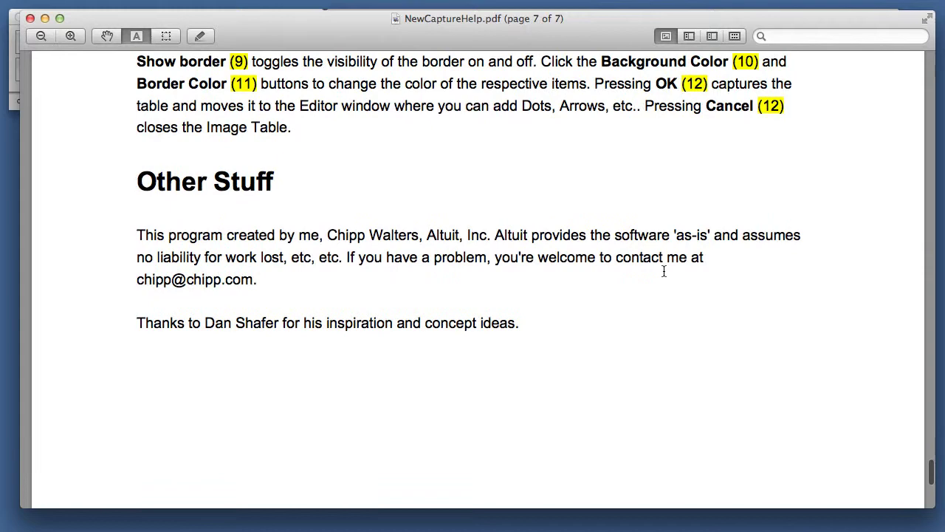
scroll(664, 271, "down", 8)
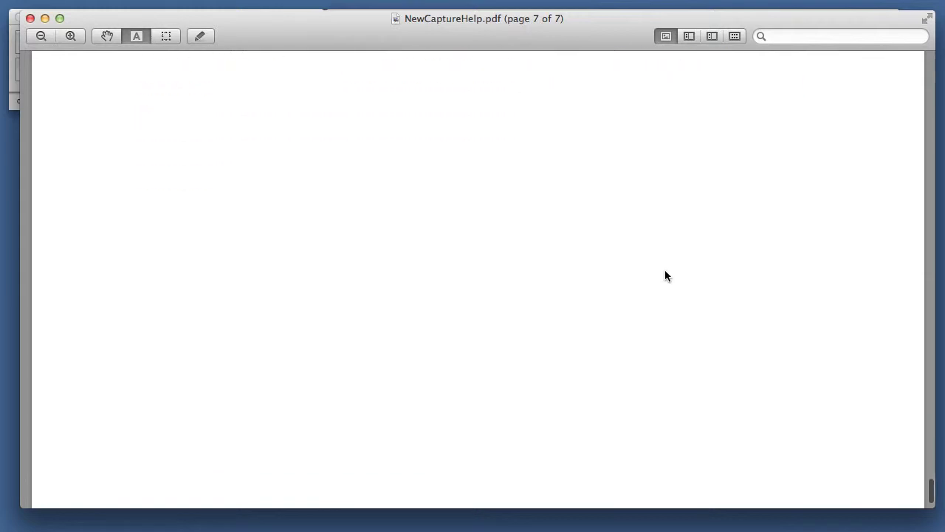
left_click(31, 17)
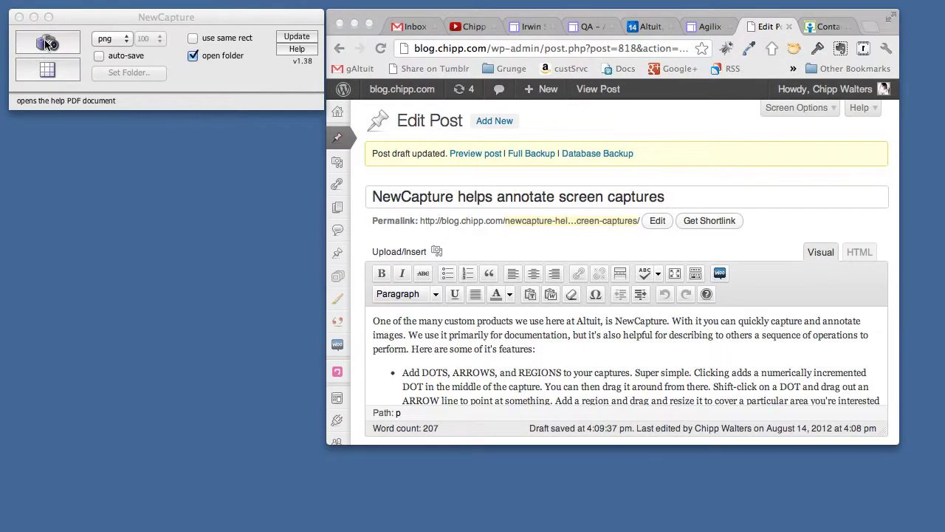
Step: Capture the screen region covering the whole browser window and move the resulting editor window clear of the desktop's edge
left_click(46, 45)
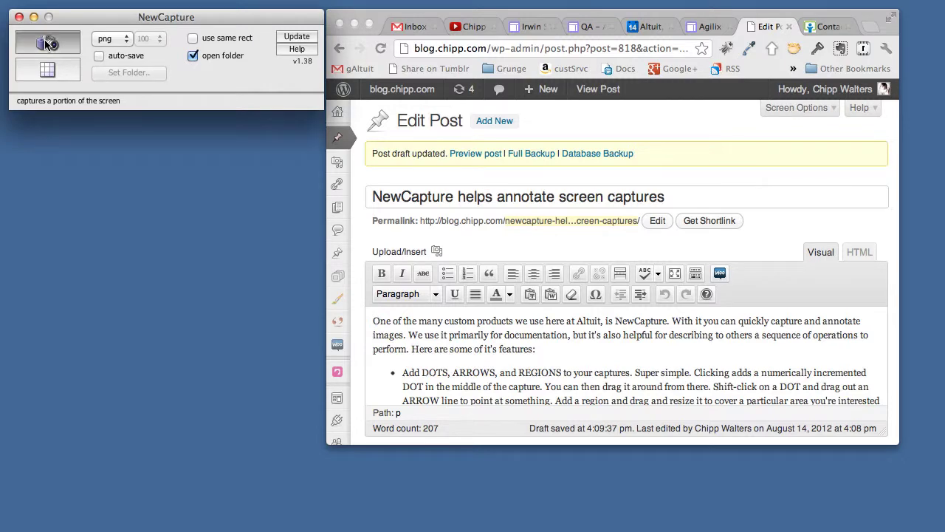
left_click_drag(323, 8, 904, 449)
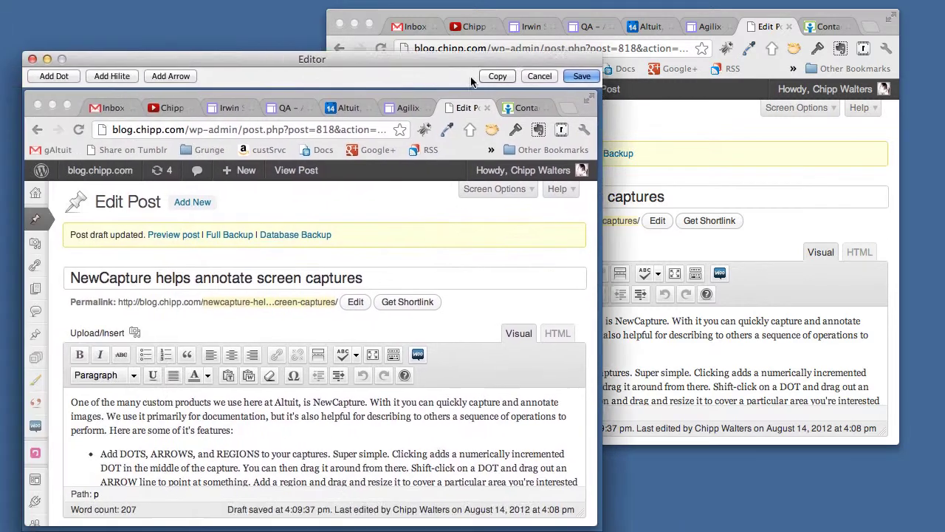
left_click_drag(512, 56, 619, 33)
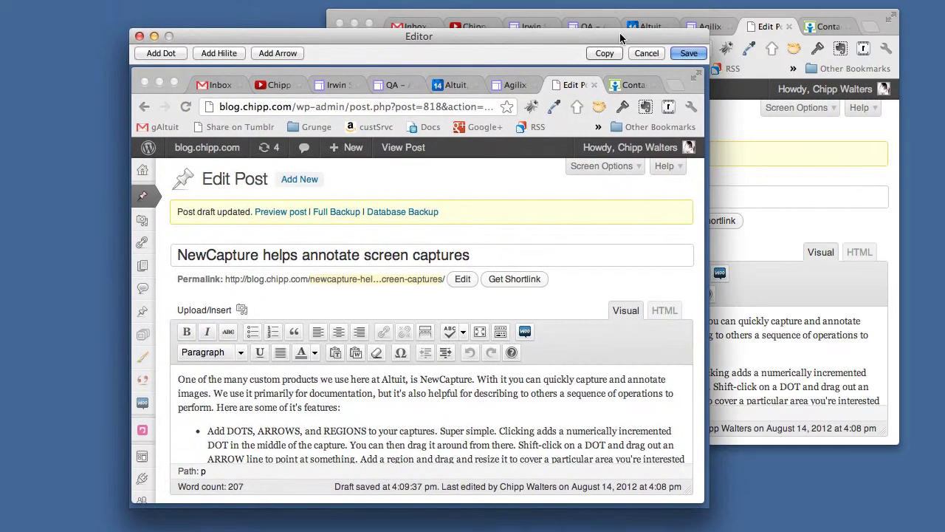
Step: Add a numbered dot to the capture, place it below the Edit Post heading and set its size to Large
left_click(160, 57)
left_click_drag(419, 285, 255, 196)
right_click(255, 196)
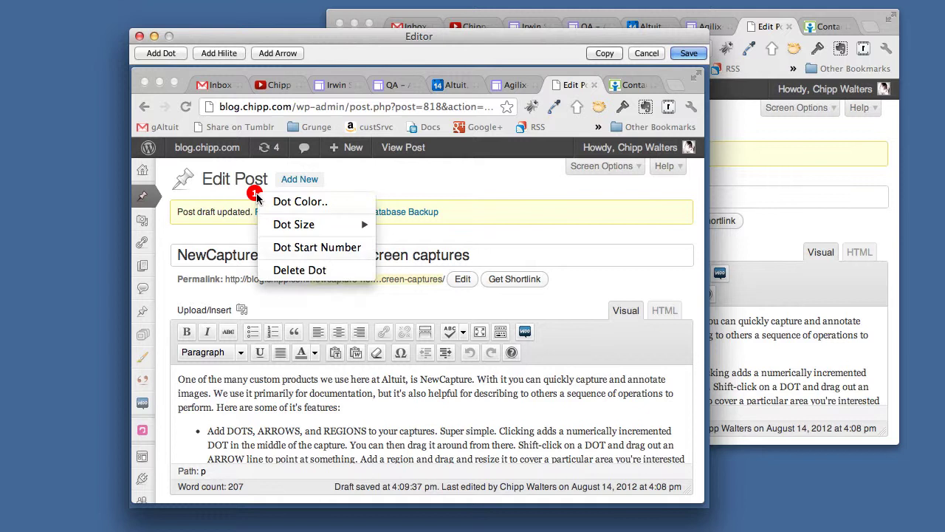
mouse_move(351, 225)
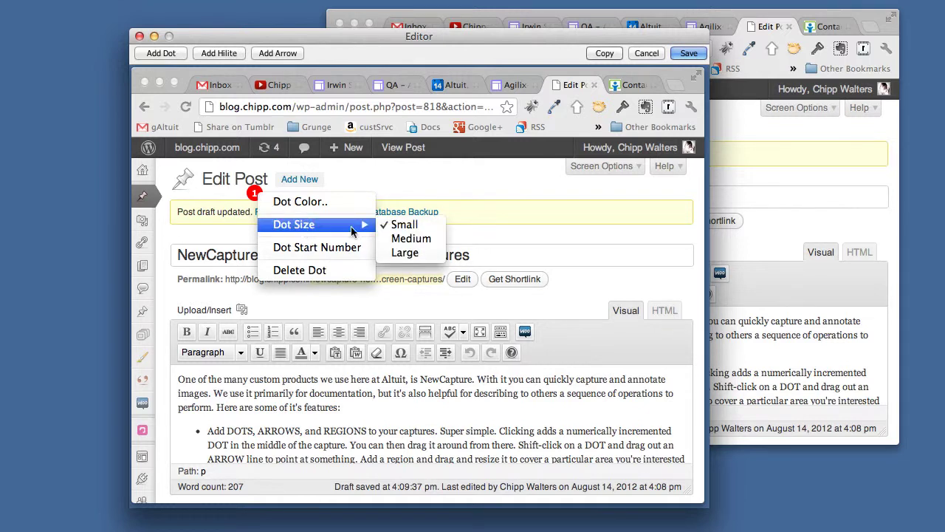
left_click(407, 253)
Step: Draw an arrow from dot 1 to the home icon in the captured sidebar and set its arrow size to 6
left_click_drag(253, 194, 162, 175)
right_click(161, 175)
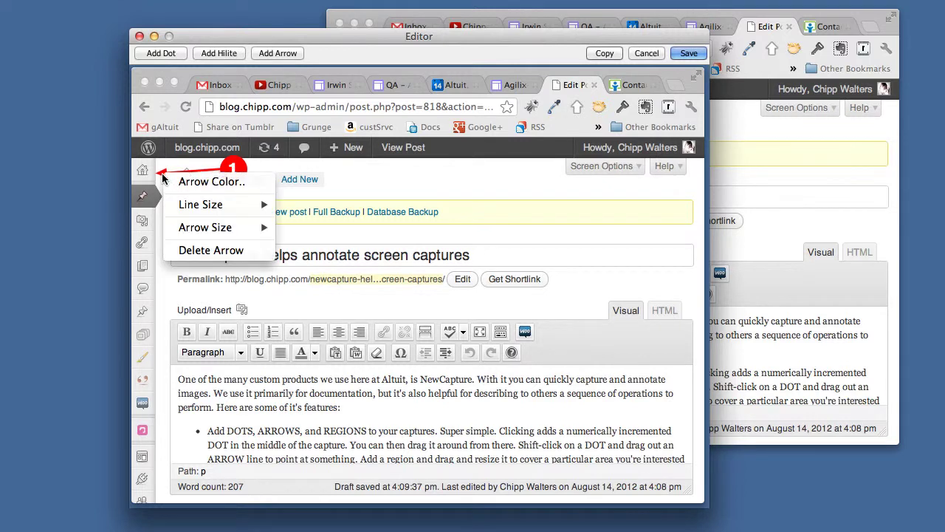
mouse_move(195, 211)
mouse_move(205, 227)
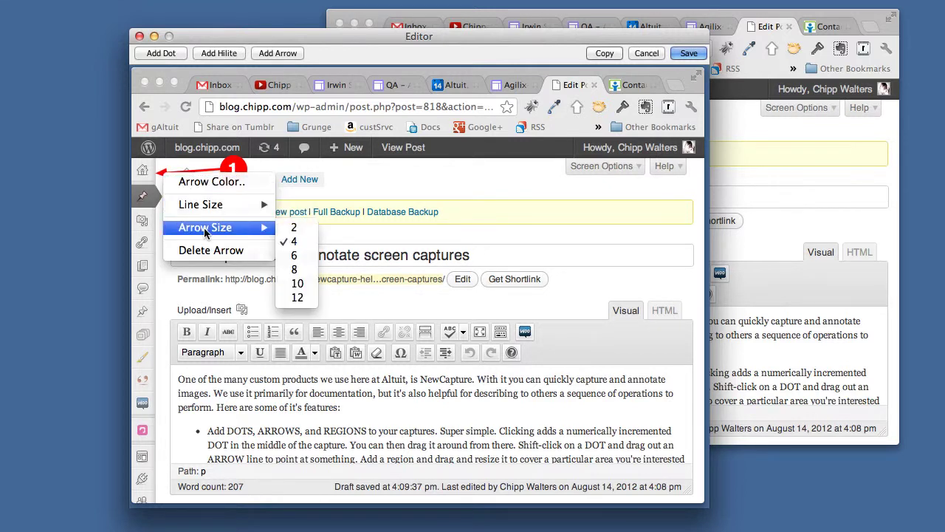
left_click(295, 247)
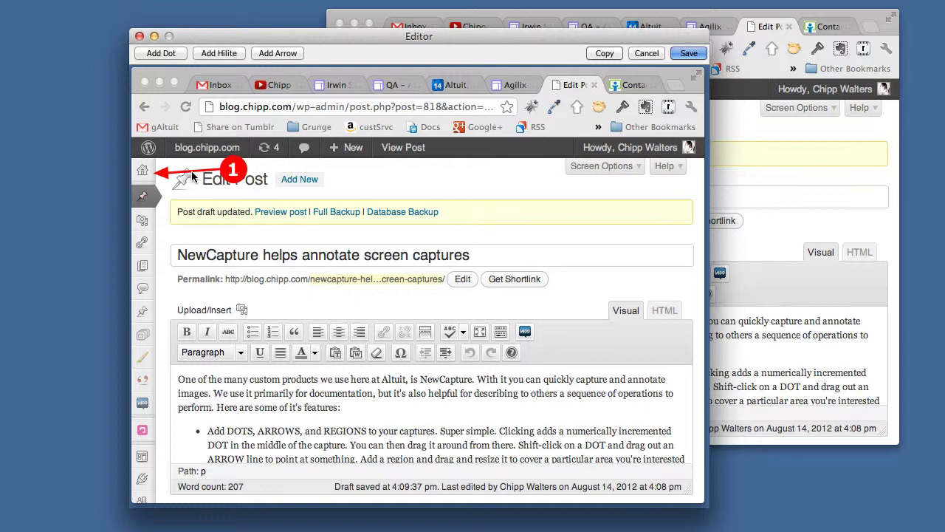
Step: Set the arrow's line size to 4 and adjust the position of dot 1 and its arrow near the home icon
right_click(165, 177)
mouse_move(198, 208)
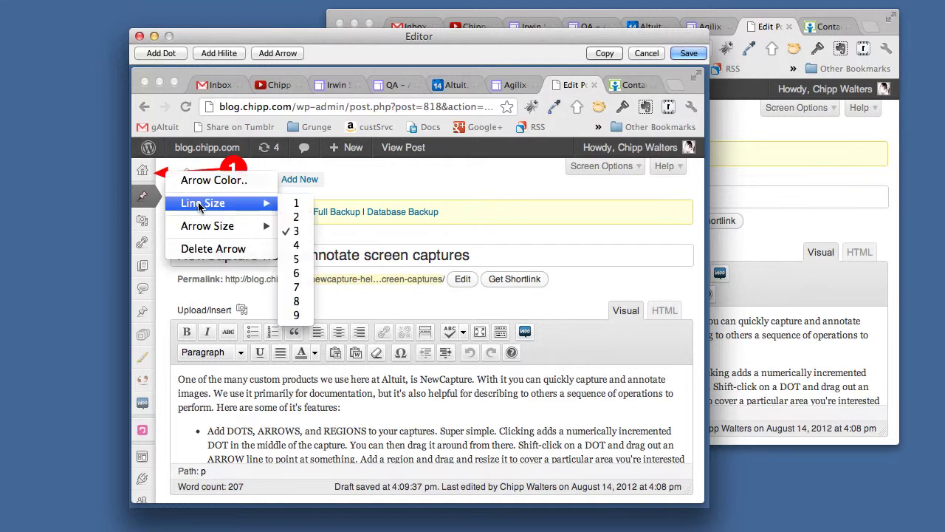
left_click(296, 245)
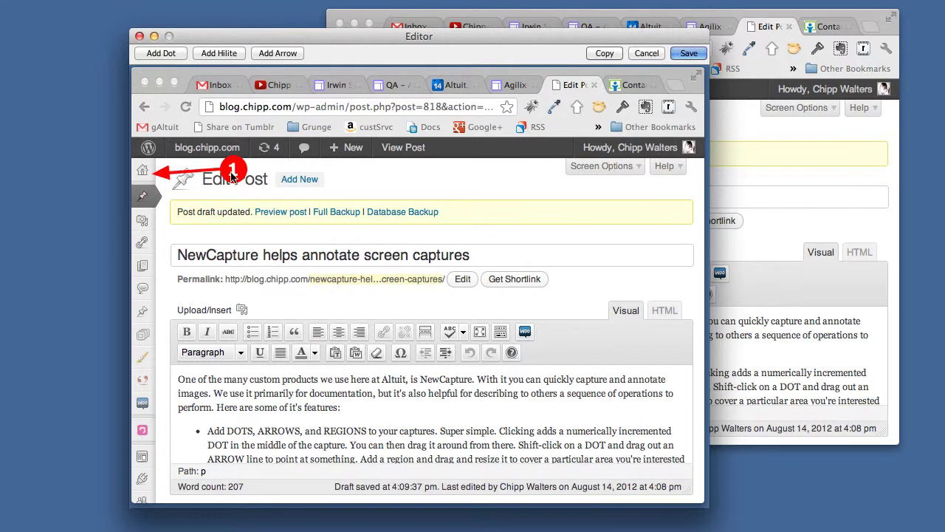
left_click_drag(230, 175, 202, 171)
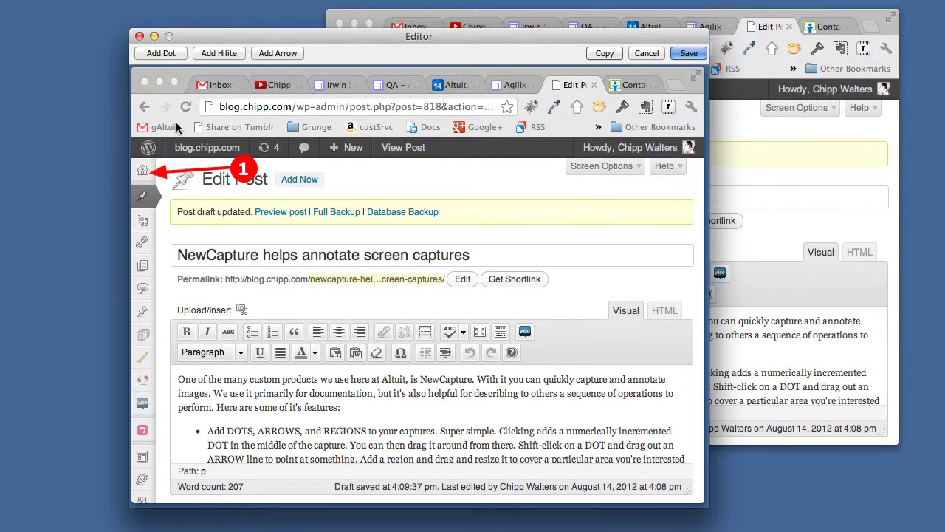
Step: Add dots 2 and 3 with arrows pointing to the media and pages icons in the captured sidebar
left_click(161, 53)
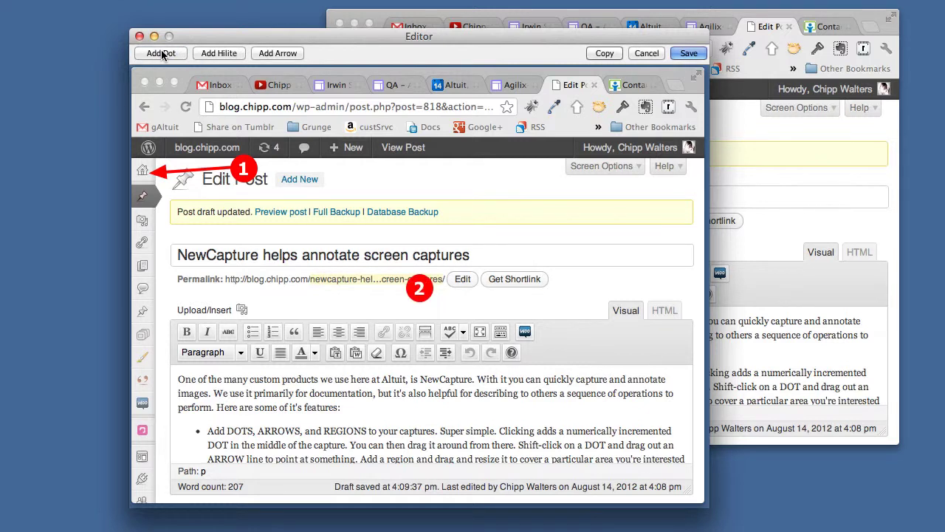
left_click_drag(423, 293, 152, 222)
left_click(160, 56)
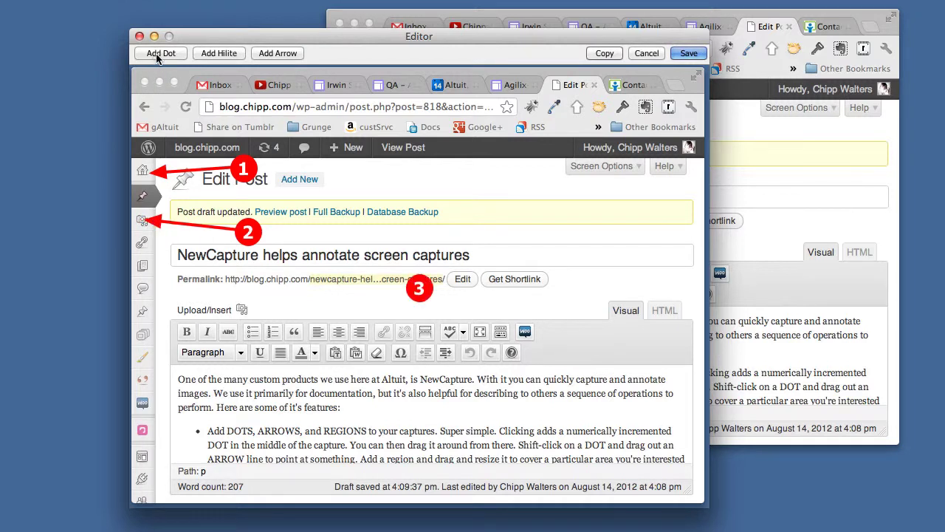
left_click_drag(421, 294, 147, 266)
Step: Set the size of the numbered dots in the capture to Medium
right_click(228, 292)
mouse_move(318, 319)
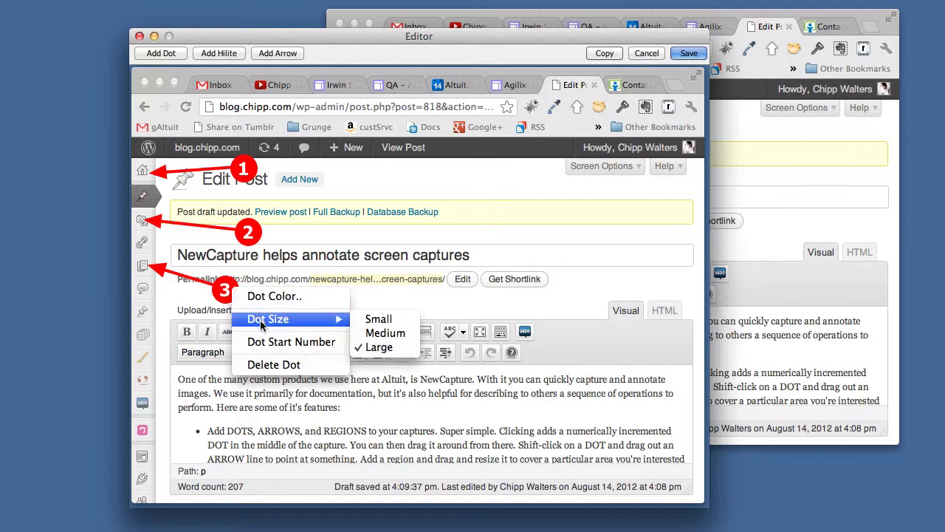
left_click(388, 336)
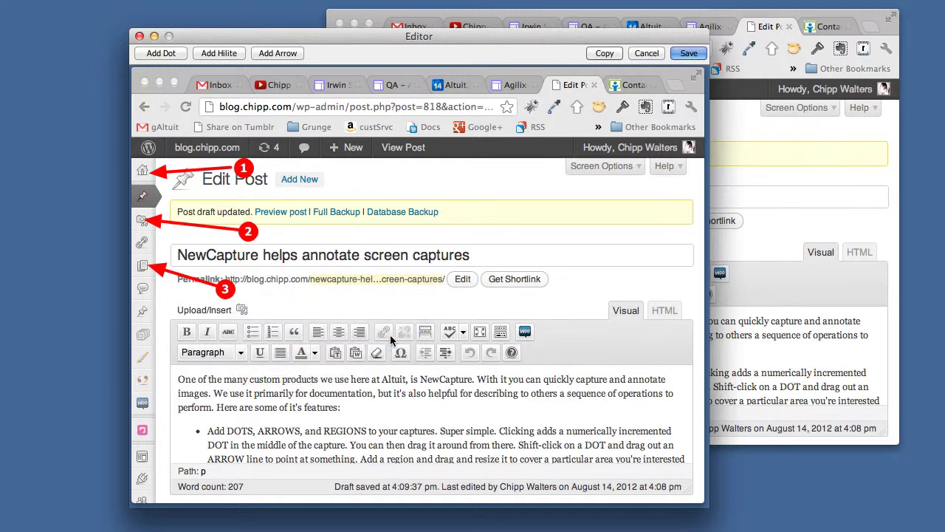
Step: Open the dot color settings and choose a dark blue, RGB 2,46,186, from the color wheel
right_click(247, 177)
left_click(270, 181)
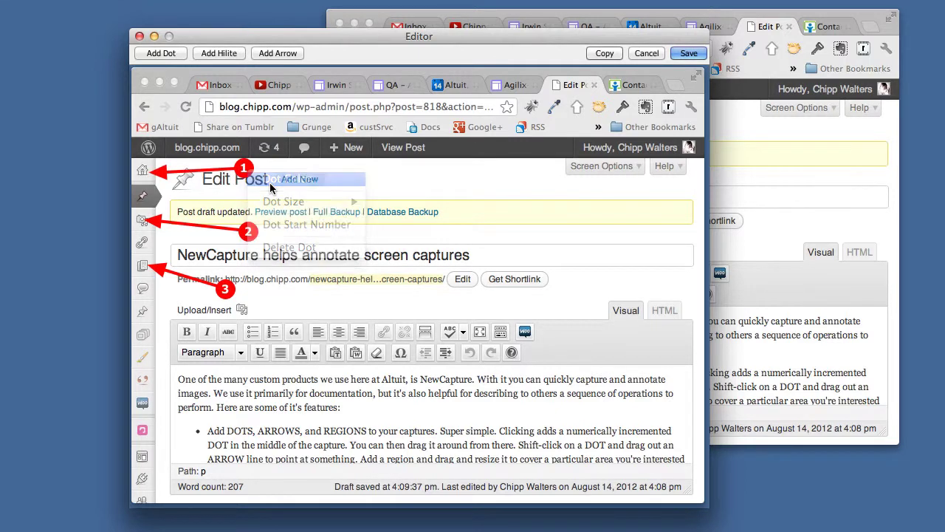
left_click(425, 269)
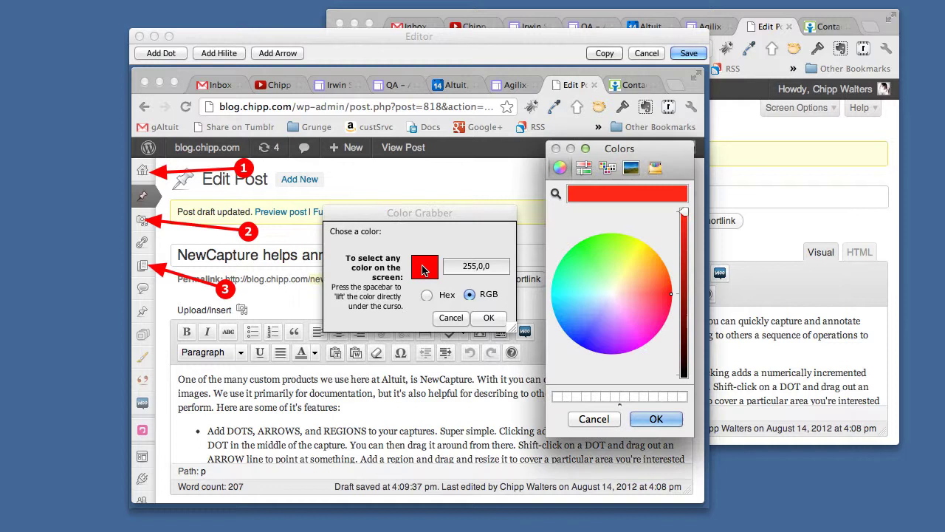
left_click(635, 261)
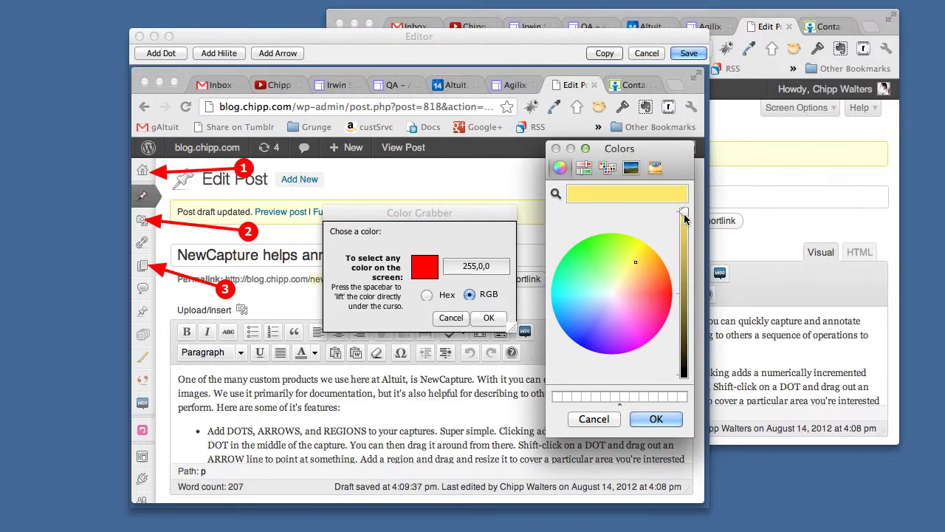
left_click_drag(686, 298, 685, 318)
left_click_drag(609, 311, 570, 339)
left_click(684, 254)
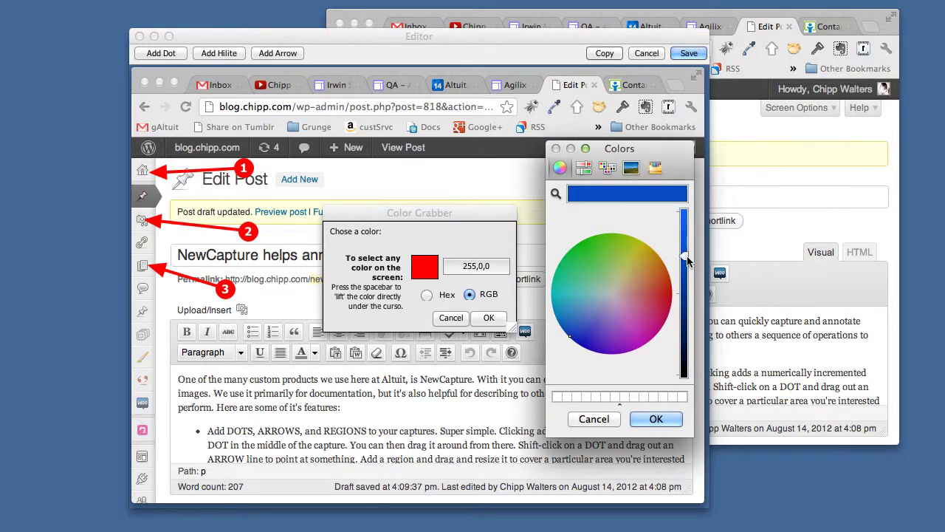
left_click(655, 418)
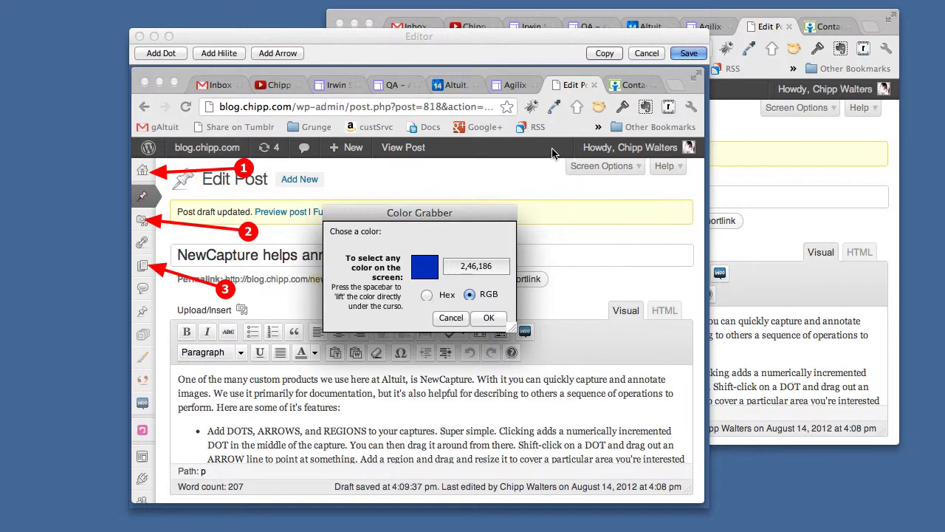
Step: Sample the blue of the Altuit tab icon from the screen and apply it as the dot color
key("space")
key("space")
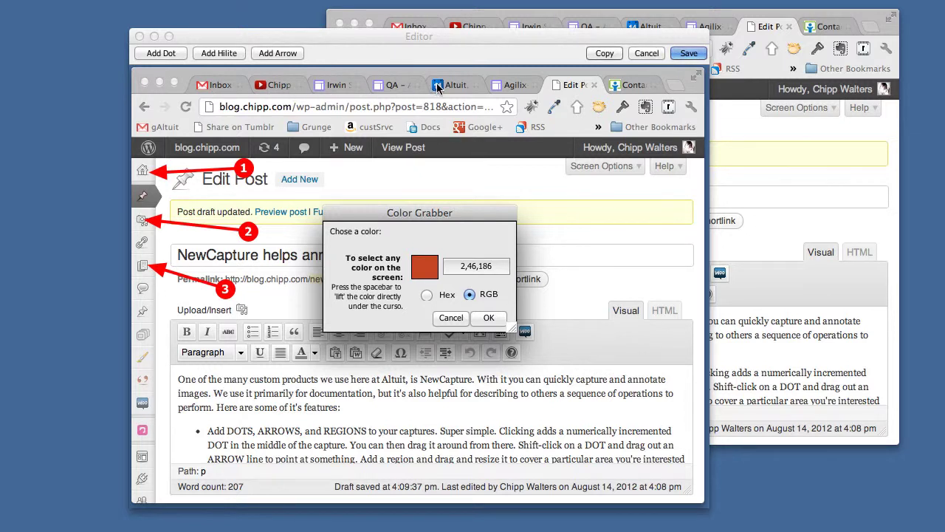
key("space")
left_click(488, 319)
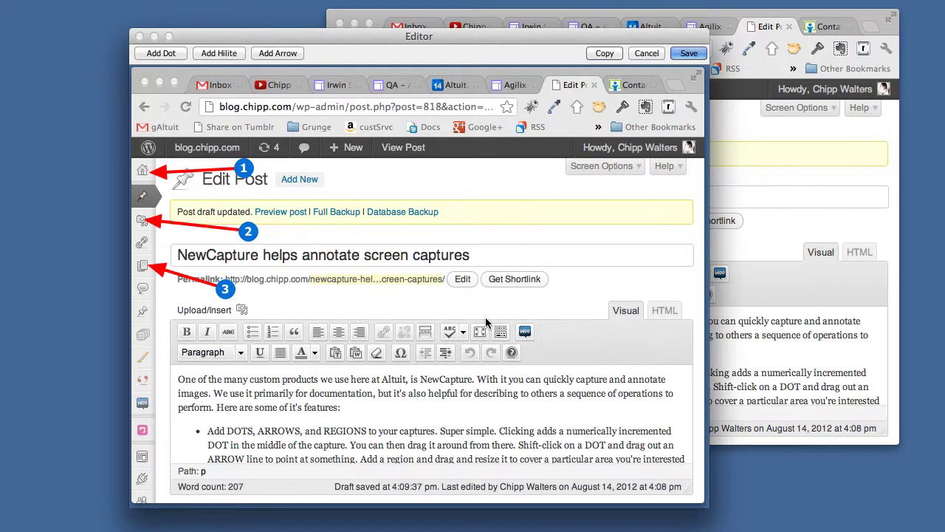
Step: Recolor the arrows with the blue sampled from the Altuit tab icon
right_click(185, 229)
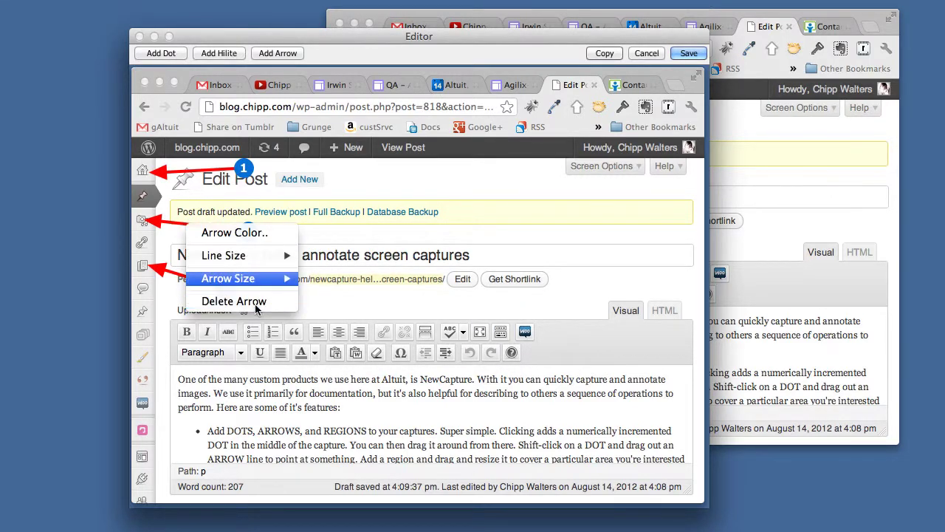
left_click(236, 233)
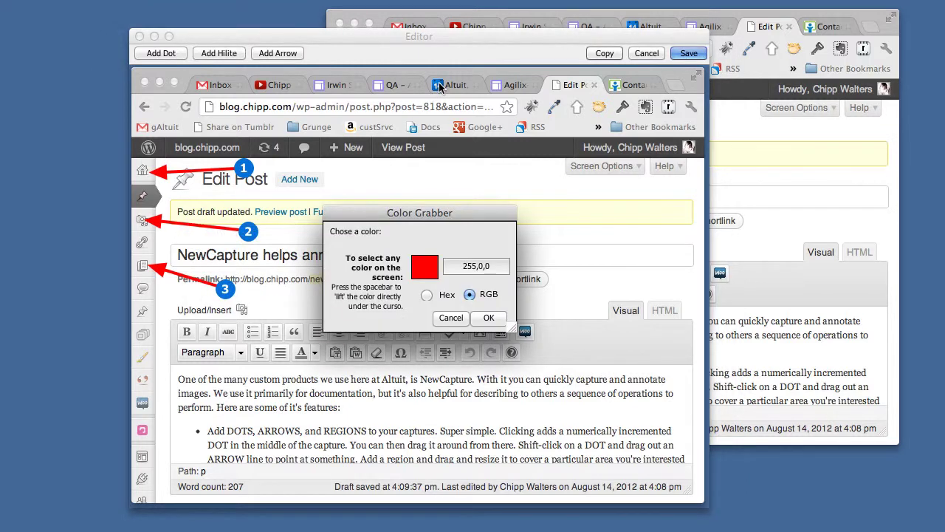
key("space")
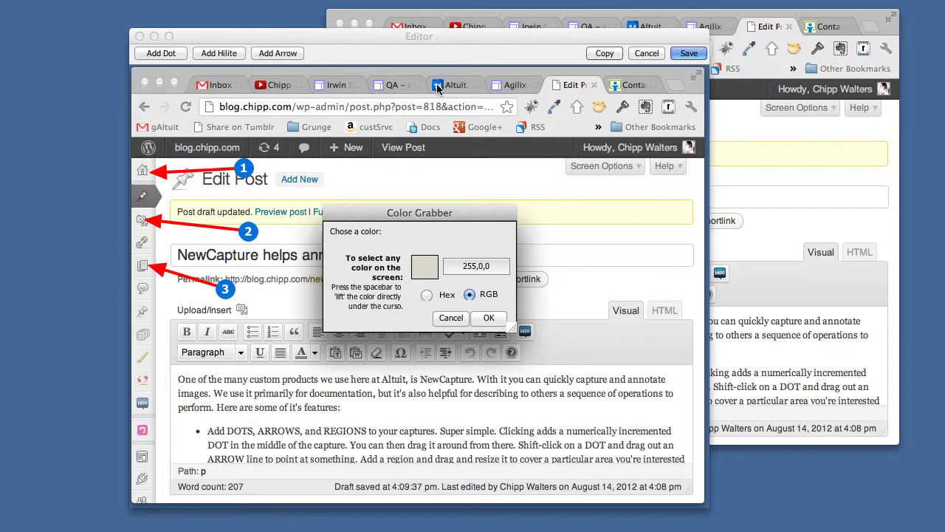
key("space")
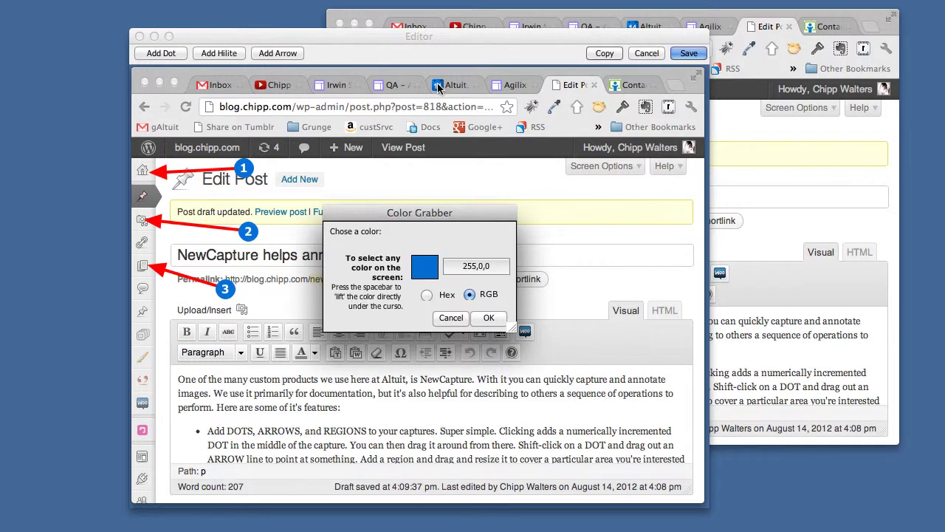
left_click(486, 317)
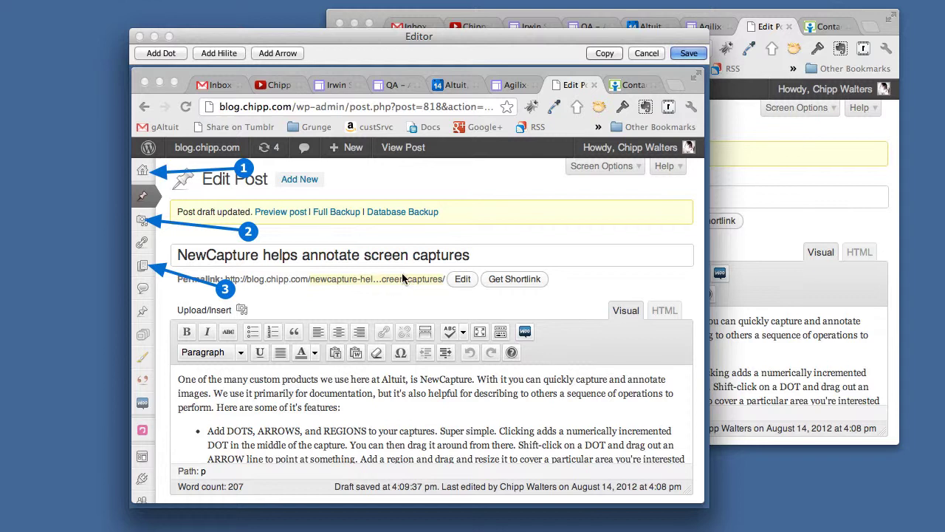
Step: Add a highlight region and fit it over the Edit and Get Shortlink buttons beside the permalink
left_click(228, 54)
left_click_drag(397, 313, 472, 283)
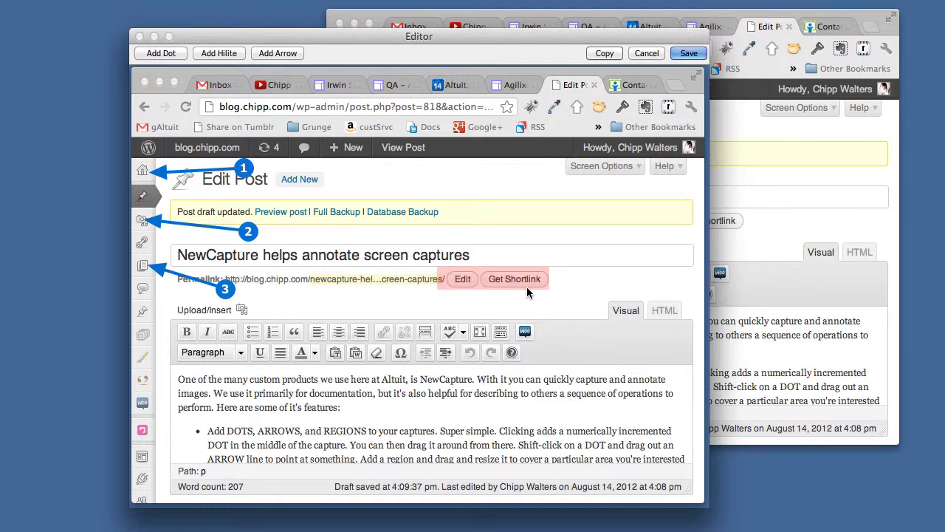
left_click_drag(547, 284, 547, 296)
Step: Add dot 4 above the highlight with arrows to the Edit and Get Shortlink buttons, and adjust the highlight's edges
left_click(164, 55)
left_click_drag(418, 287, 485, 257)
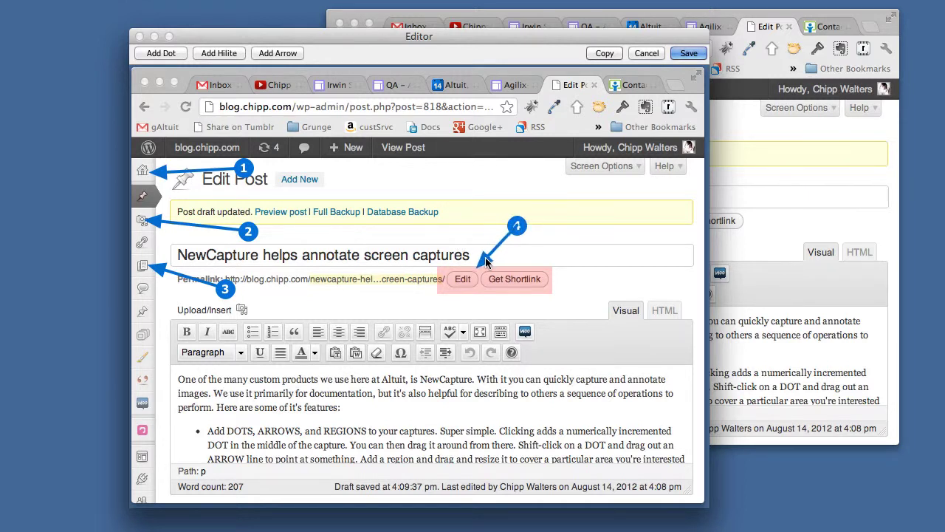
left_click_drag(517, 228, 521, 260)
mouse_move(531, 287)
left_mouse_down()
mouse_move(563, 328)
mouse_move(522, 288)
mouse_move(533, 293)
mouse_move(515, 325)
mouse_move(476, 329)
mouse_move(547, 296)
left_mouse_up()
mouse_move(439, 268)
left_mouse_down()
mouse_move(482, 272)
mouse_move(439, 269)
left_mouse_up()
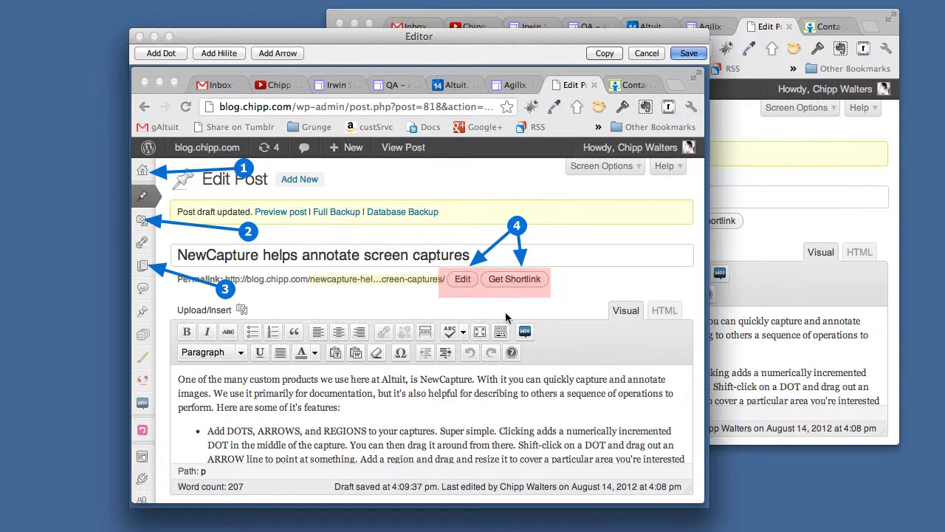
Step: Recolor the highlight region with the blue sampled from the Altuit tab icon
right_click(542, 284)
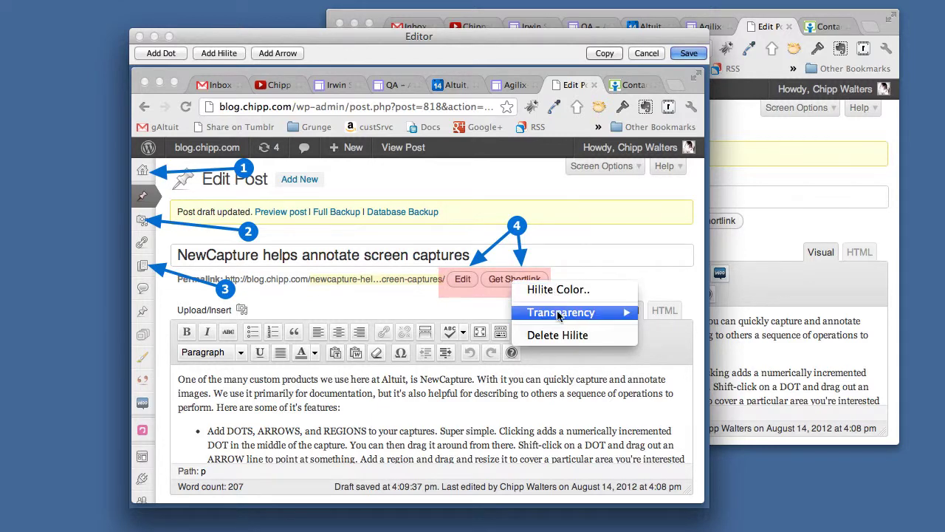
left_click(555, 288)
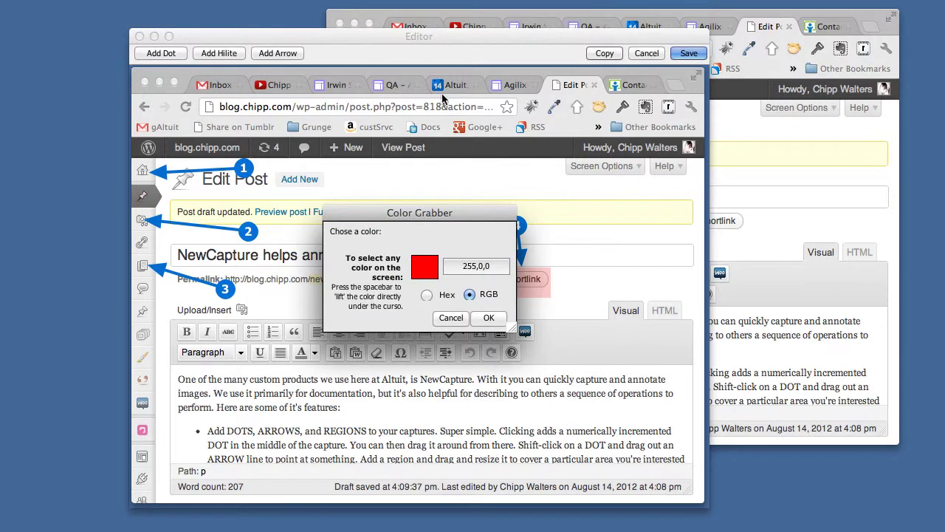
key("space")
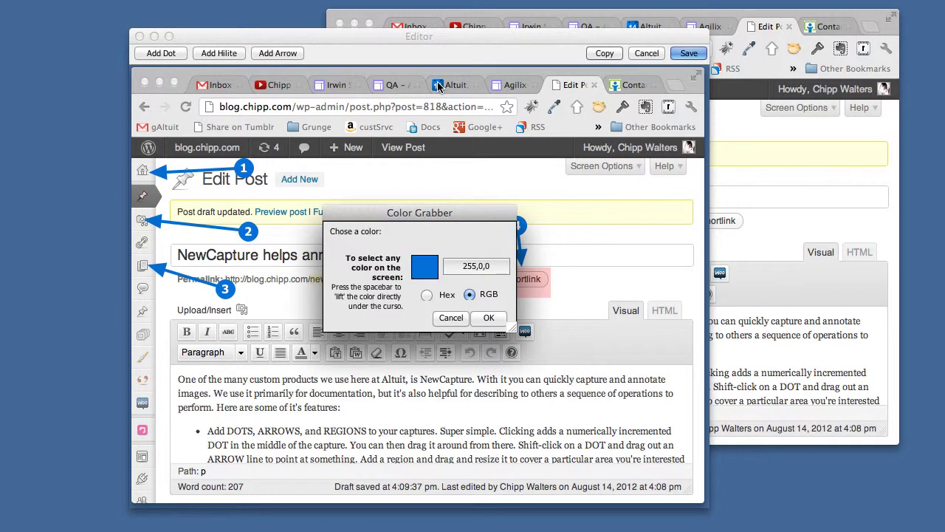
left_click(497, 320)
Step: Set the transparency of the highlight over the Edit and Get Shortlink buttons to 70
right_click(521, 293)
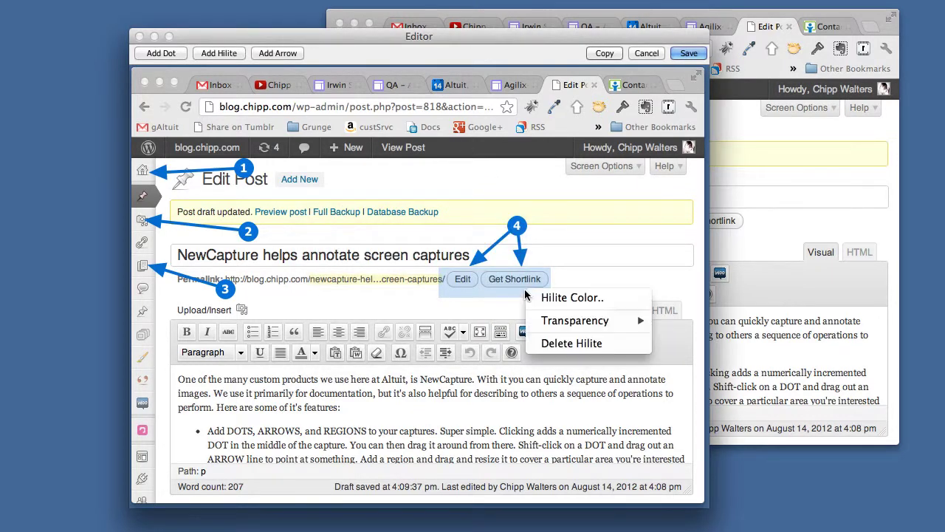
mouse_move(620, 325)
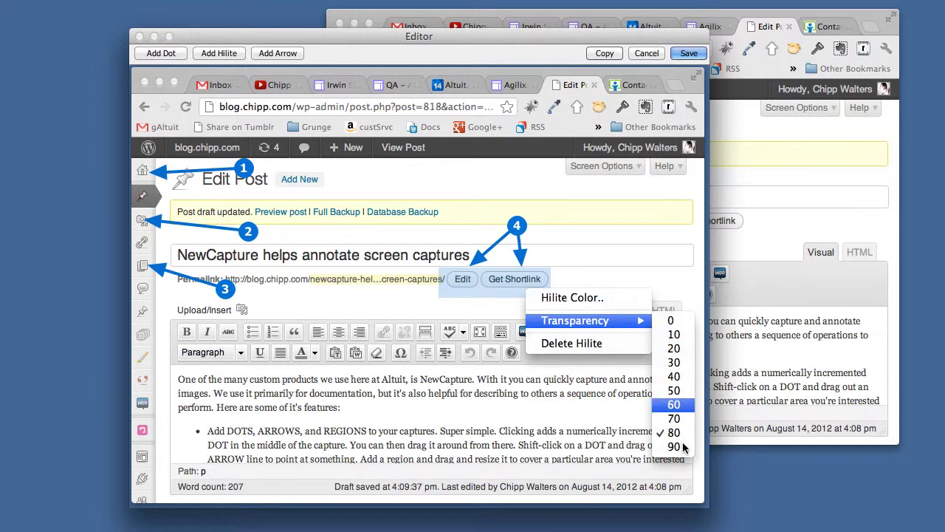
left_click(676, 414)
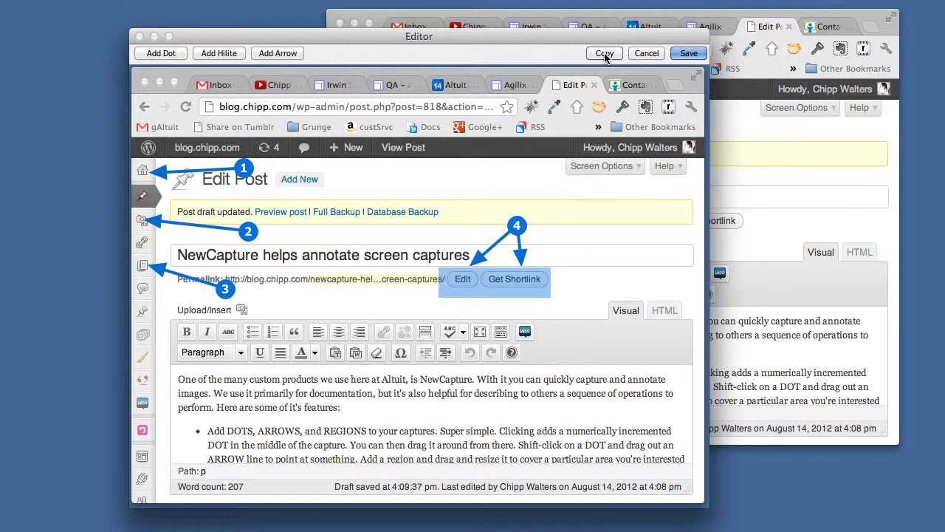
Step: Save the annotated capture as test in the aaTrash folder within Documents
left_click(689, 56)
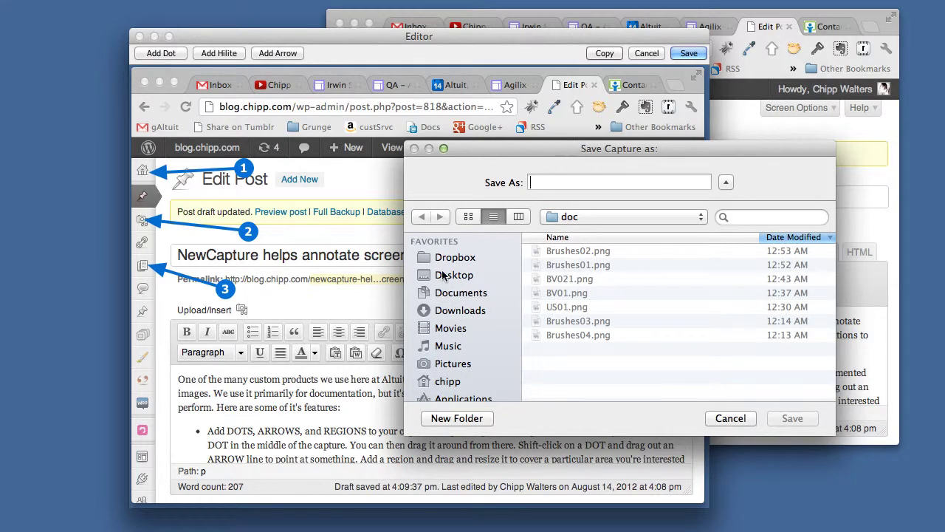
left_click(469, 294)
left_click(550, 252)
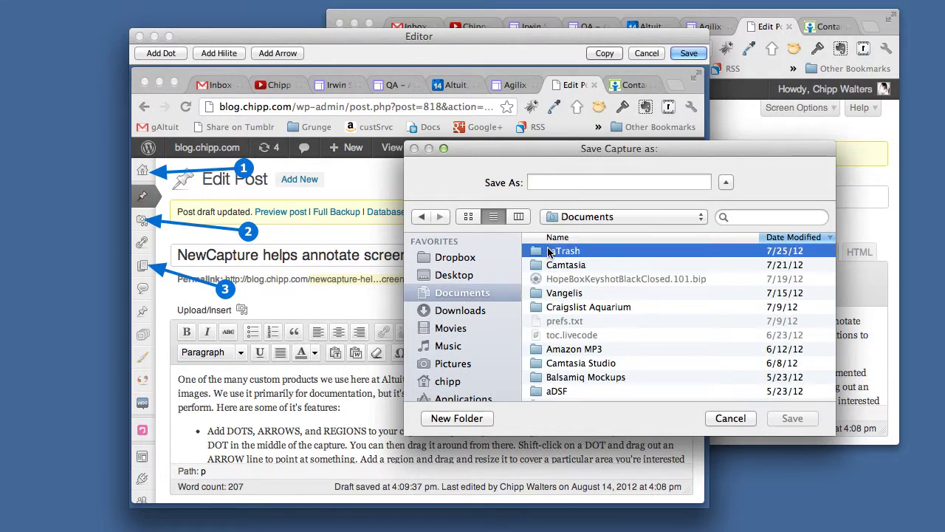
double_click(550, 252)
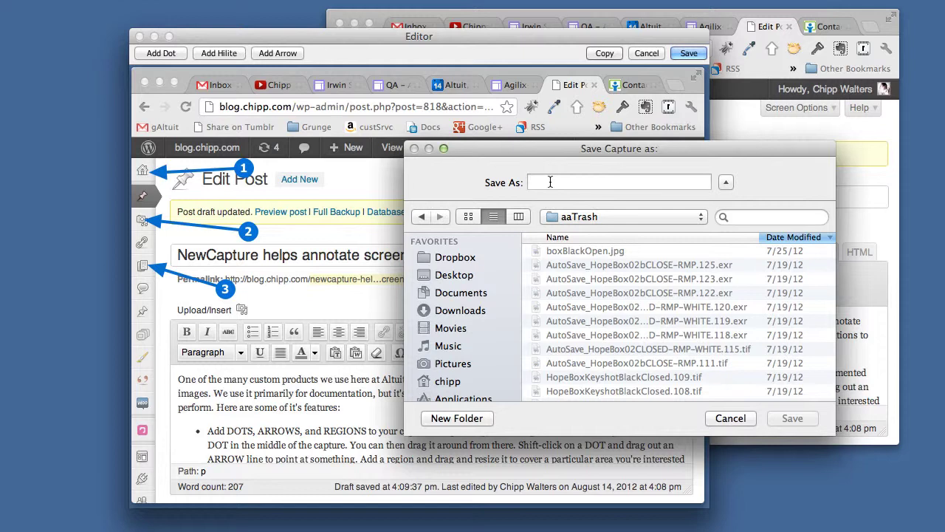
type("test")
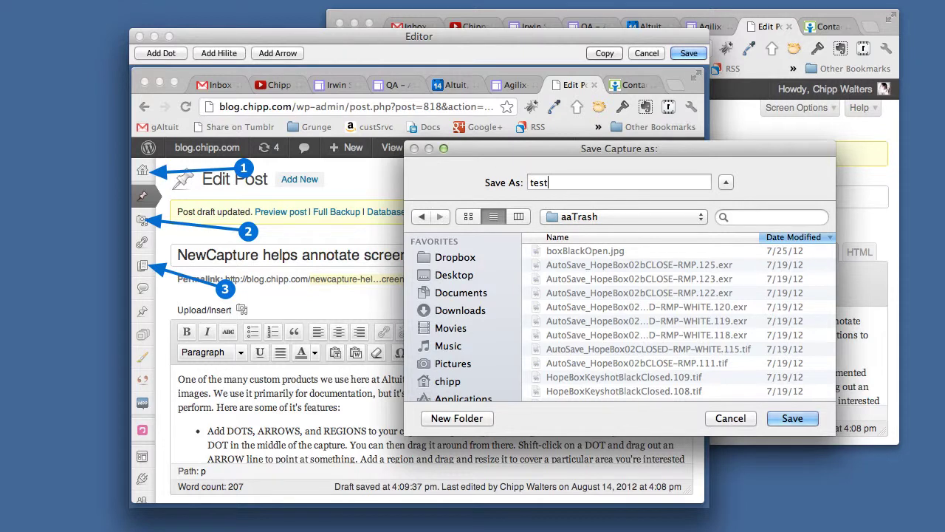
left_click(792, 418)
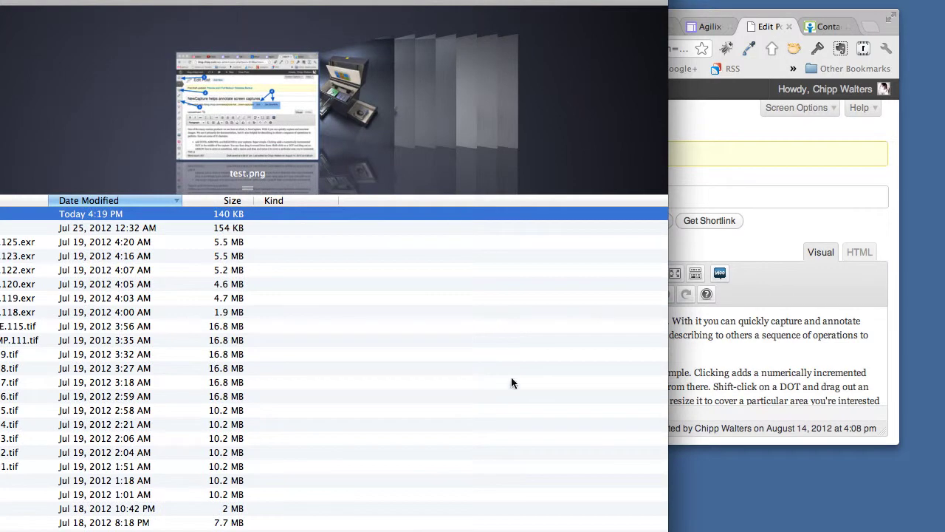
Step: Arrange the aaTrash folder window, enlarge the preview to examine the saved test.png, and close the window
left_click_drag(666, 529, 295, 386)
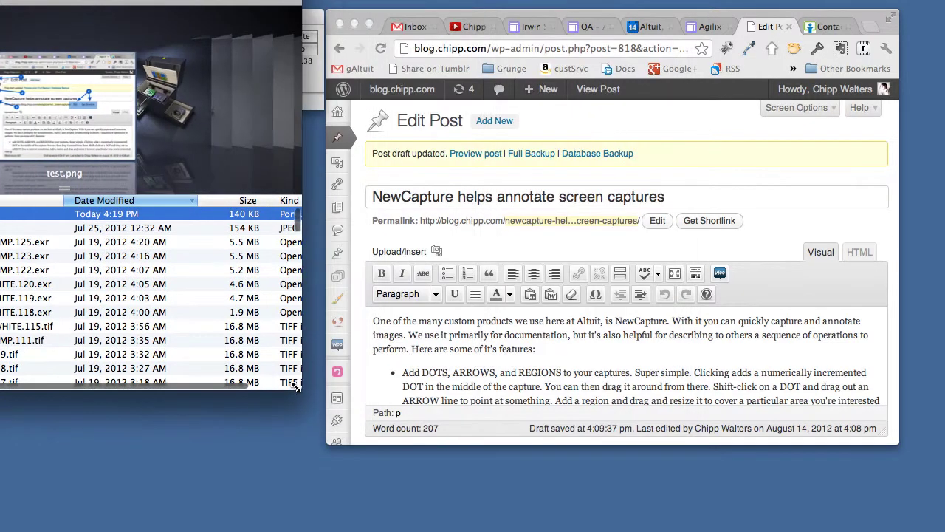
left_click_drag(181, 1, 518, 27)
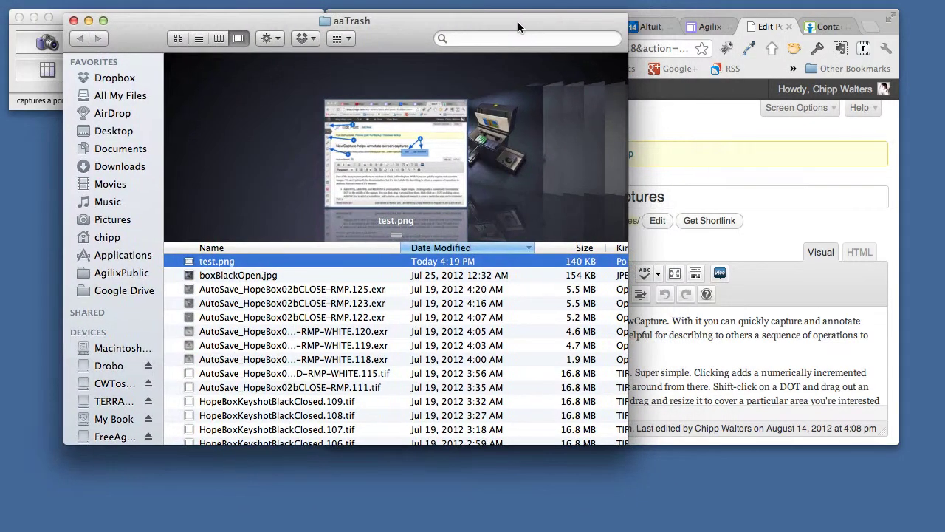
left_click_drag(628, 443, 825, 500)
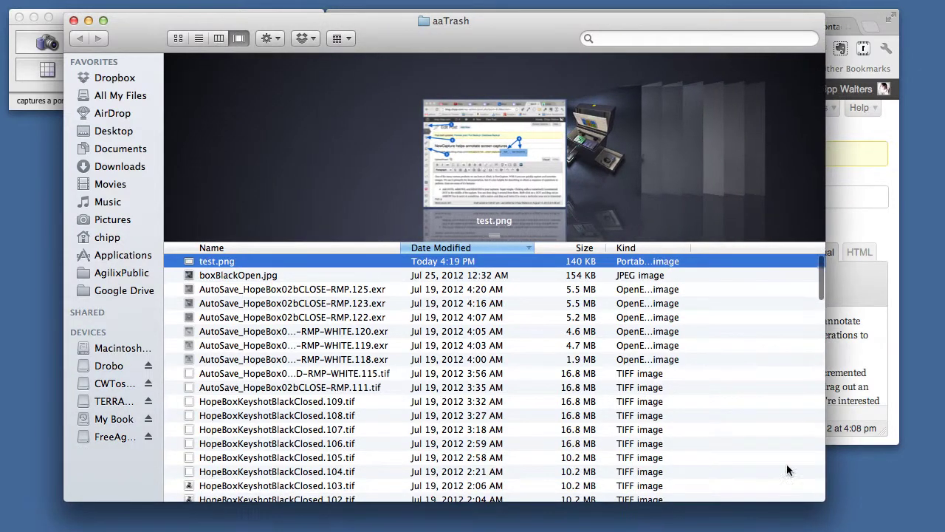
left_click_drag(491, 237, 494, 403)
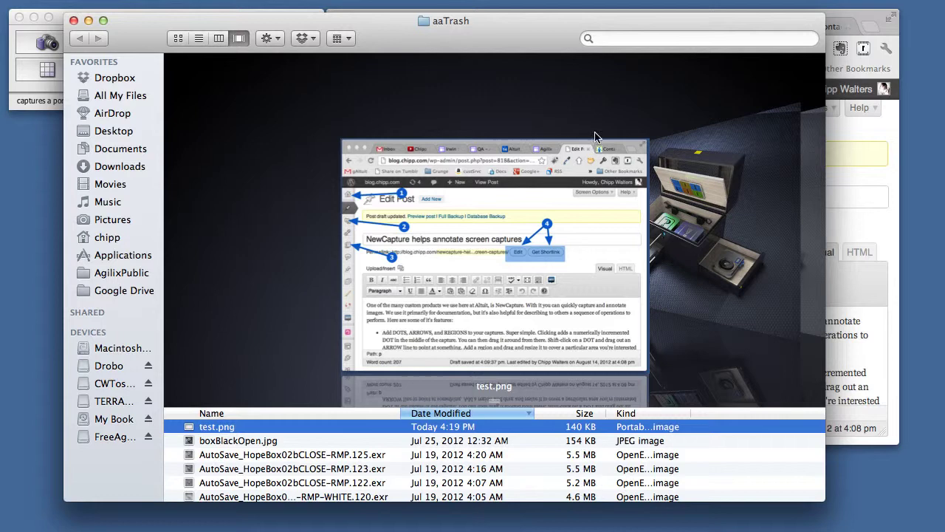
left_click(74, 21)
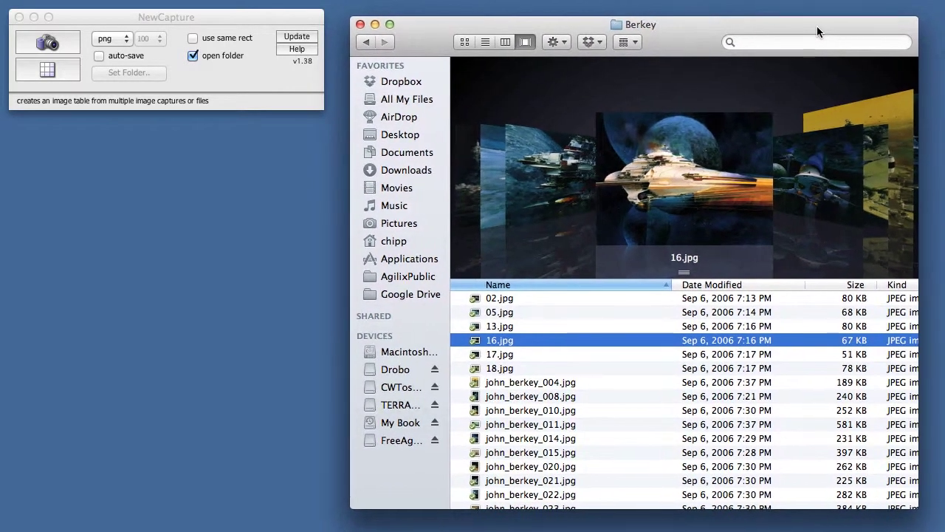
Step: Shift the Berkey folder window slightly and open NewCapture's image table creator
left_click_drag(818, 27, 813, 27)
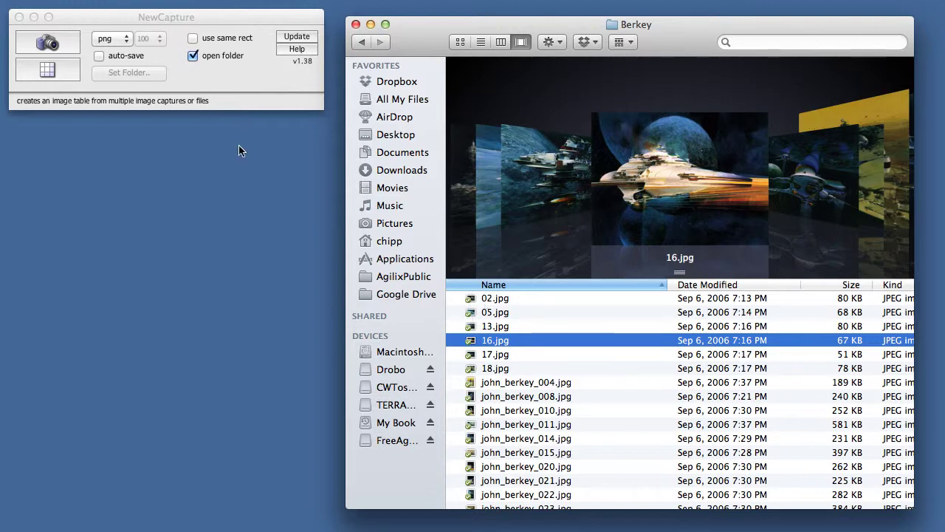
left_click(54, 70)
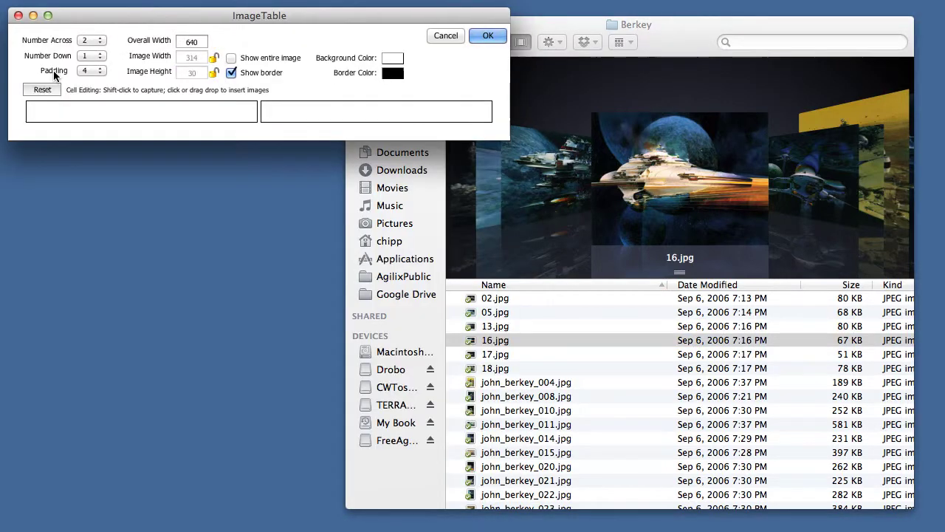
Step: Set the image table to 2 rows down and fill its four cells in order with 02.jpg, 05.jpg, 13.jpg and 16.jpg
left_click(92, 56)
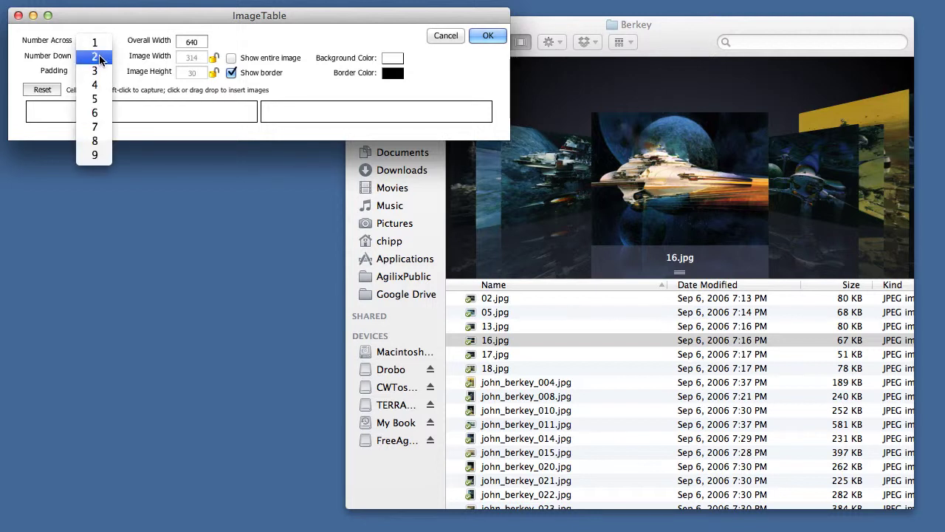
left_click(98, 58)
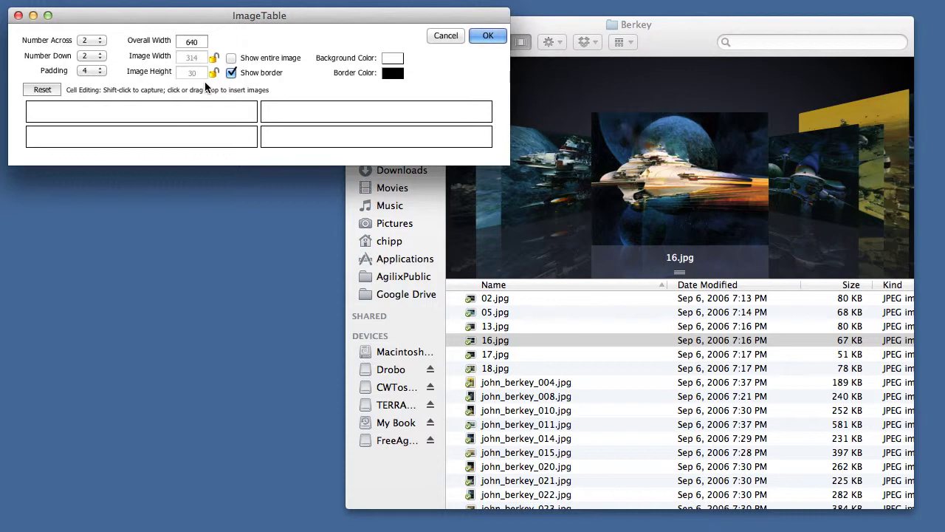
left_click(589, 27)
left_click(496, 300)
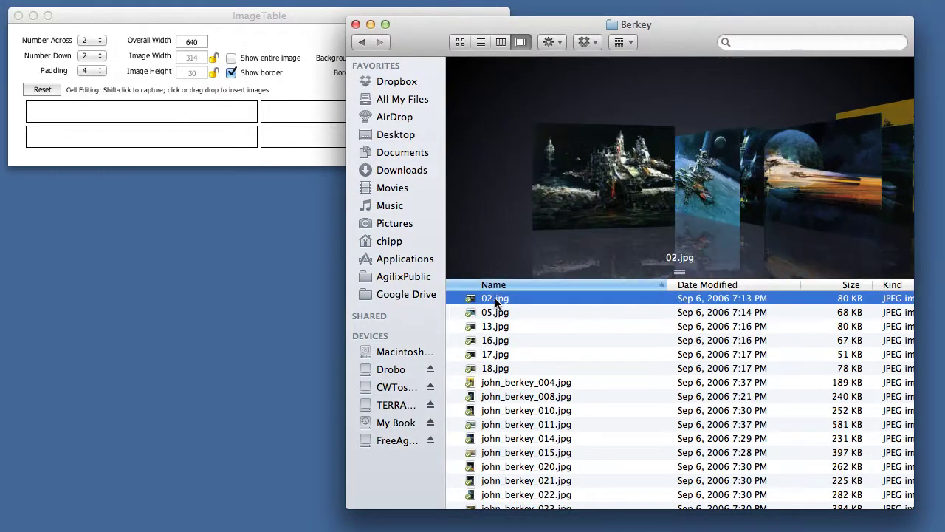
left_click_drag(496, 300, 172, 115)
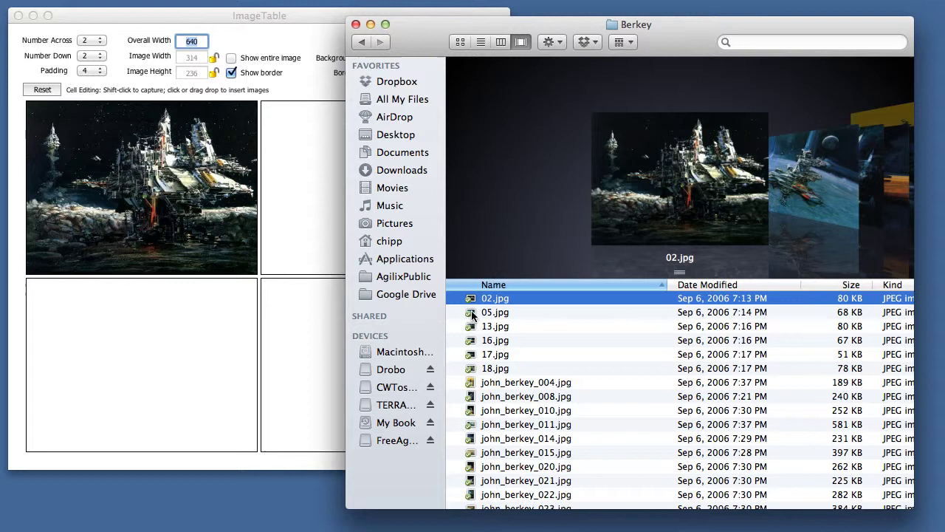
left_click_drag(473, 316, 325, 226)
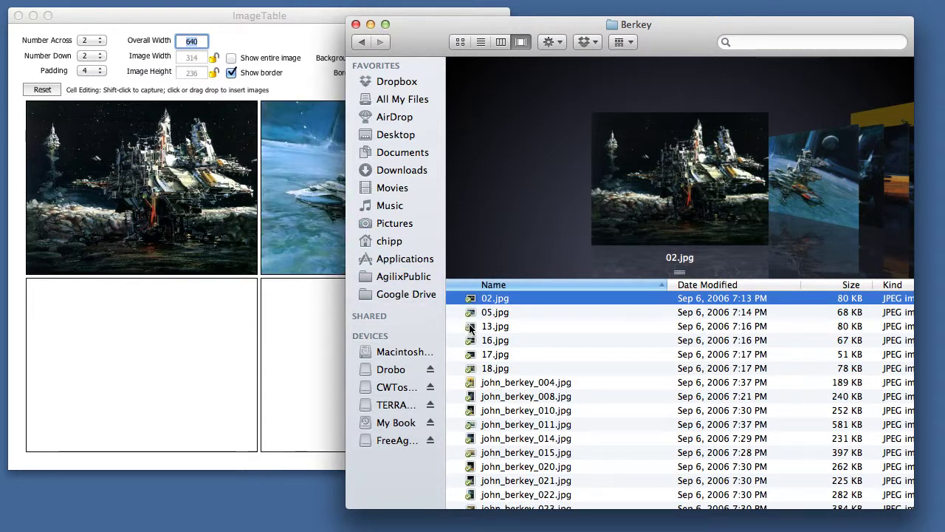
left_click_drag(470, 329, 207, 355)
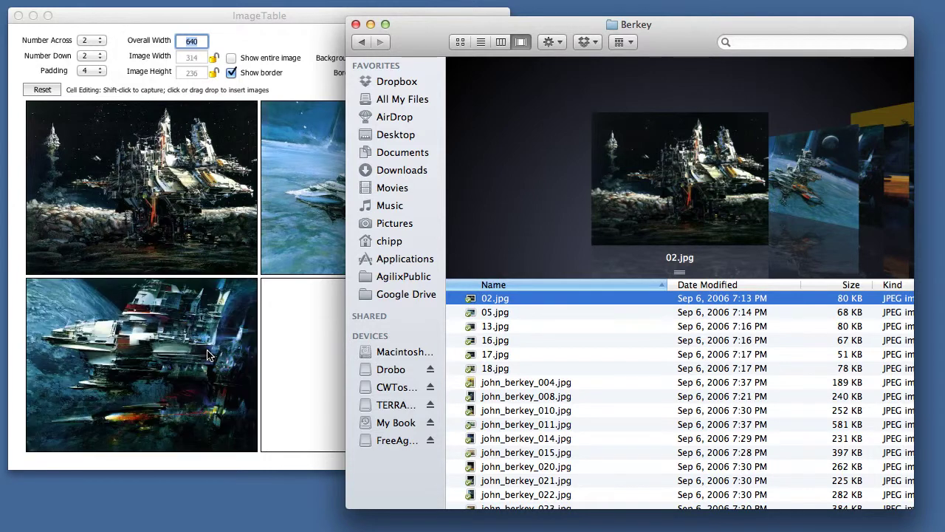
left_click_drag(470, 341, 300, 344)
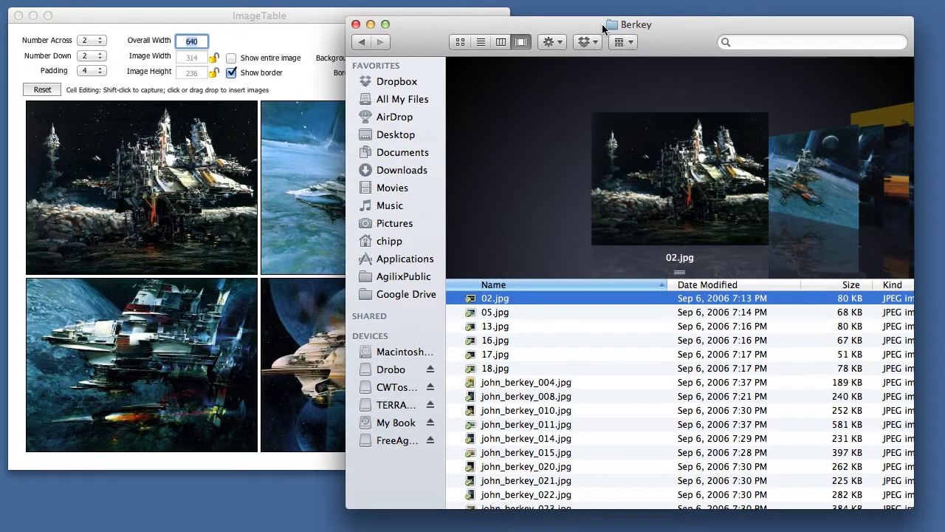
Step: Move the Berkey folder window clear of the image table and set the table's background color to the blue sampled from the desktop
left_click_drag(577, 27, 760, 24)
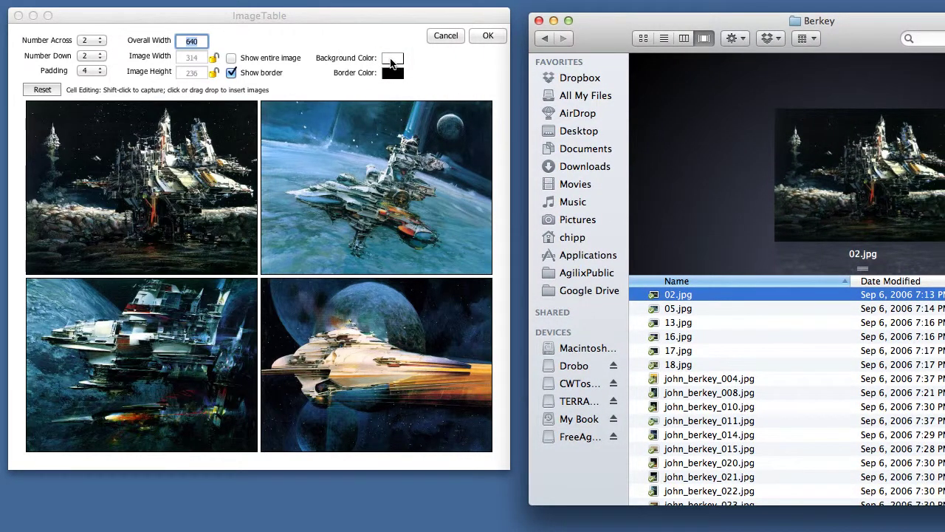
left_click(391, 64)
left_click(391, 64)
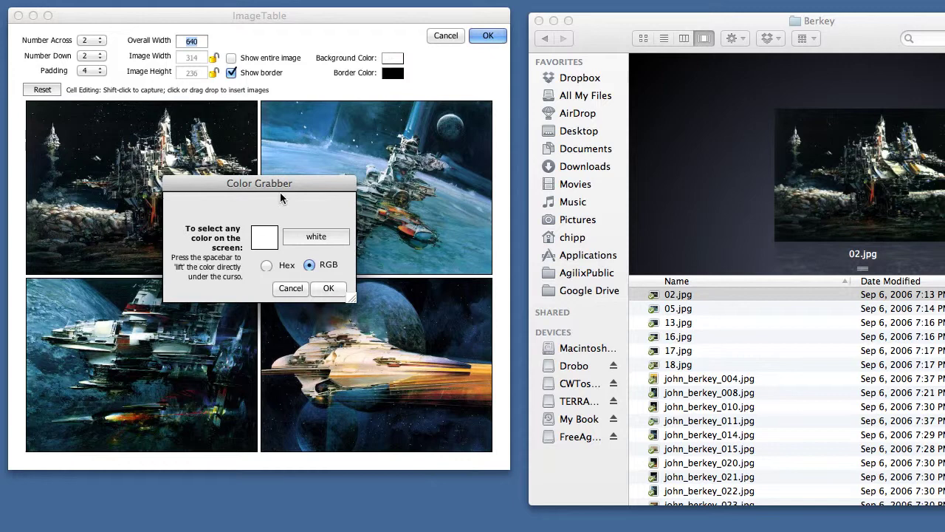
key("space")
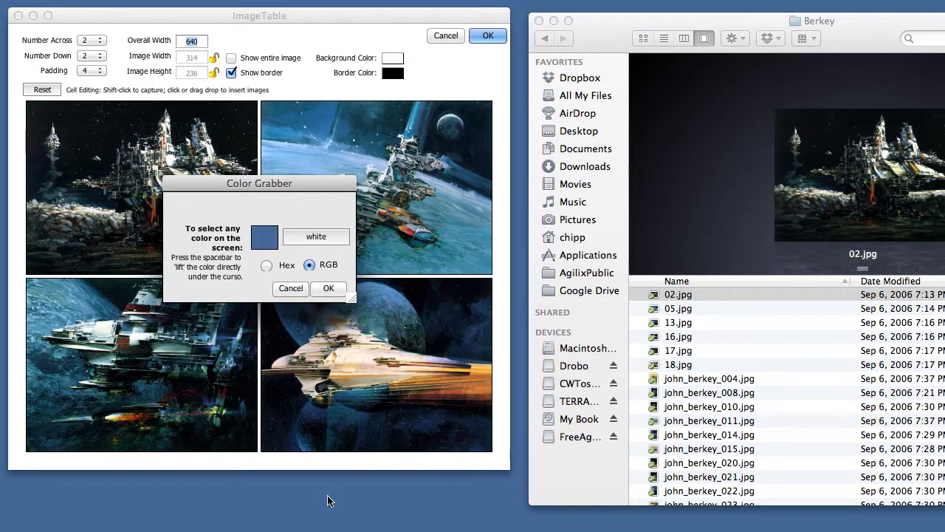
left_click(327, 288)
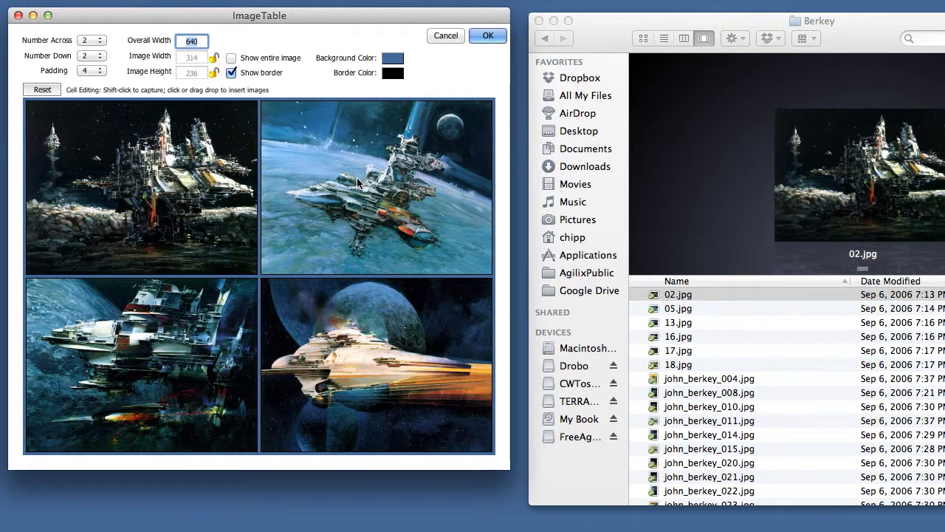
Step: Replace the image in the table's upper-right cell with a screen capture of the Berkey folder's 02.jpg preview, repositioning the folder window and recapturing
key("Return")
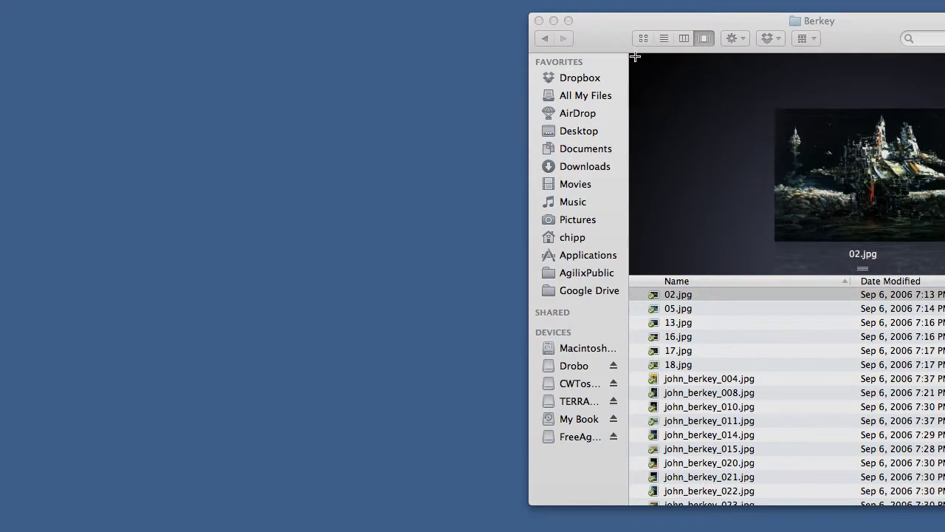
left_click_drag(635, 56, 927, 280)
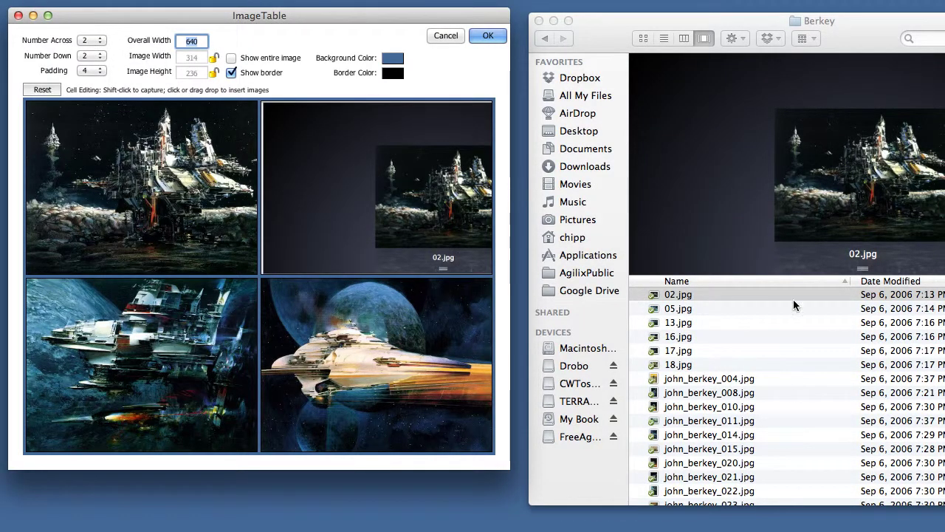
left_click_drag(864, 21, 750, 28)
left_click(318, 203)
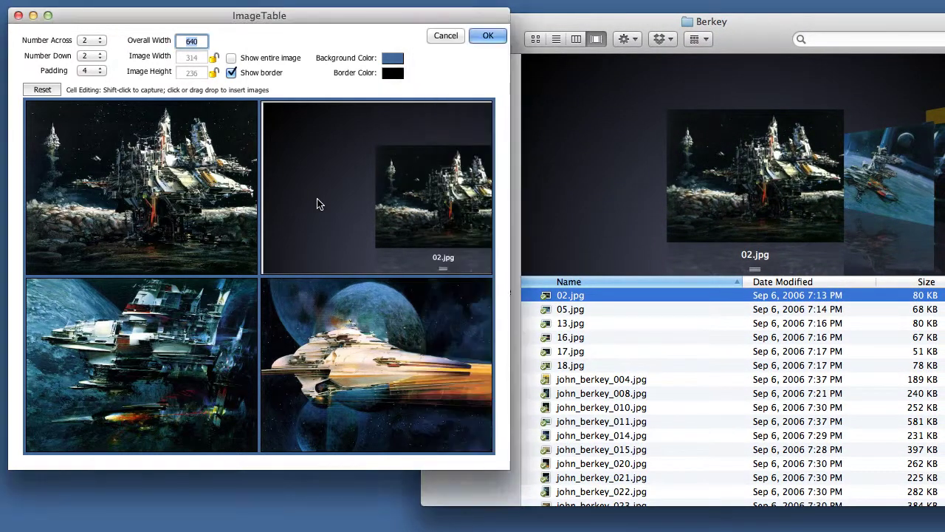
left_click(317, 201, "shift")
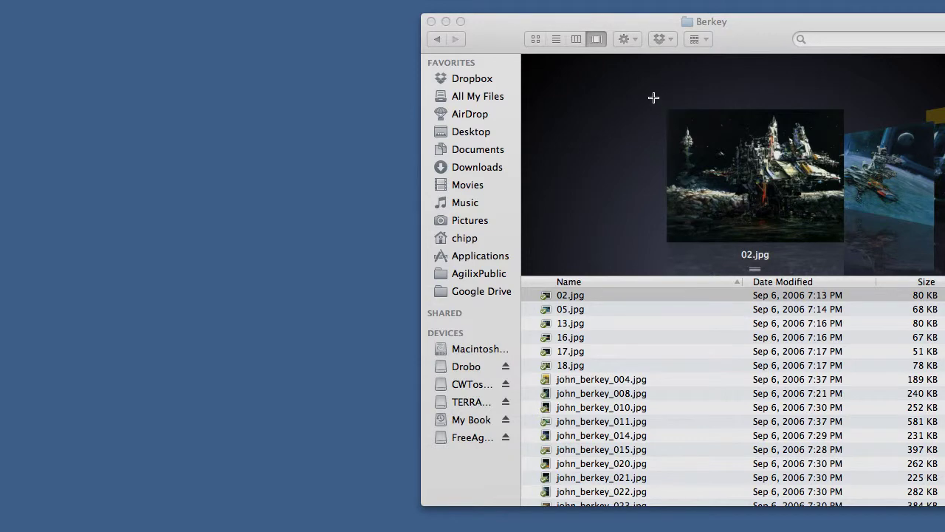
left_click_drag(654, 97, 862, 270)
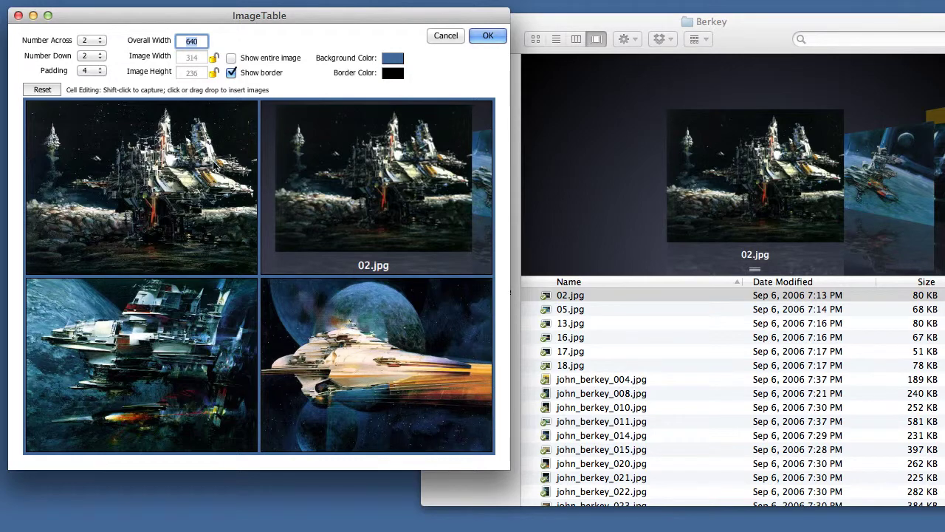
Step: Accept the image table, bring the Editor window fully into view, and place numbered dots 1 to 4 in the cells' upper-left corners
left_click(489, 36)
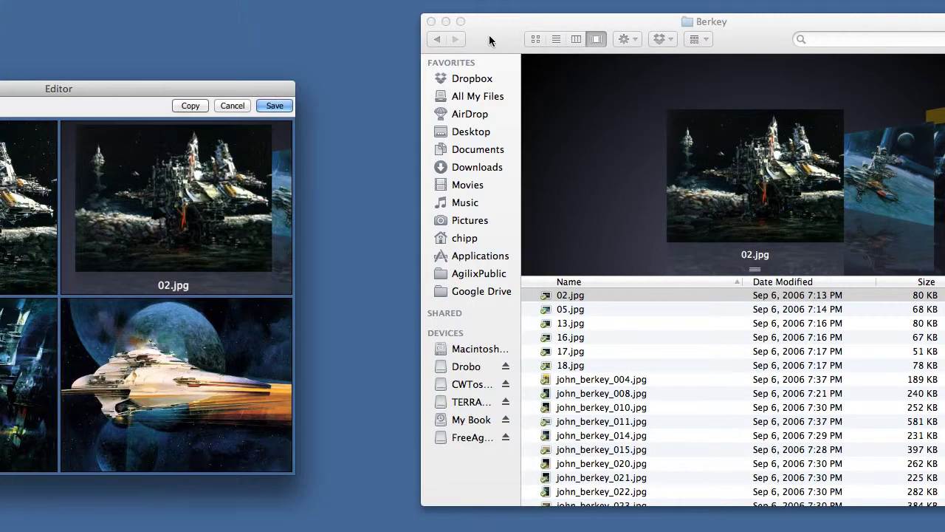
left_click_drag(232, 91, 452, 36)
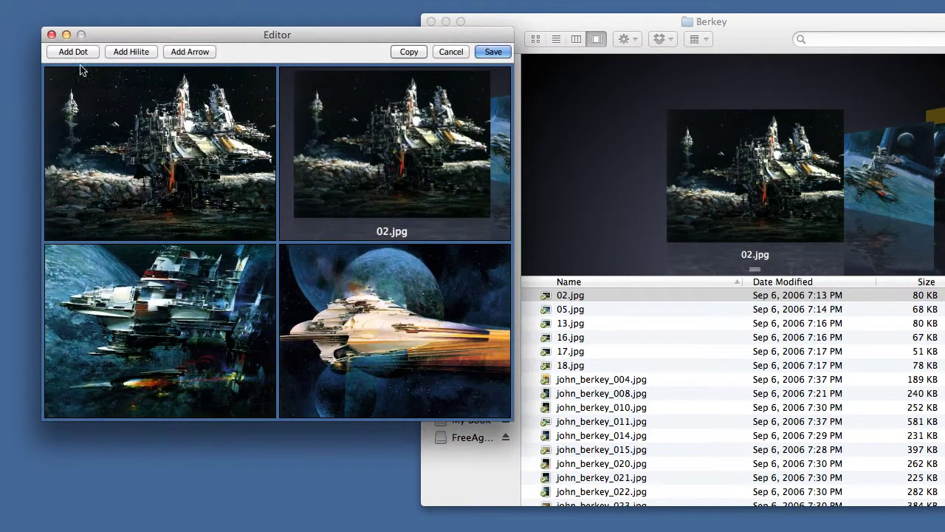
left_click(73, 52)
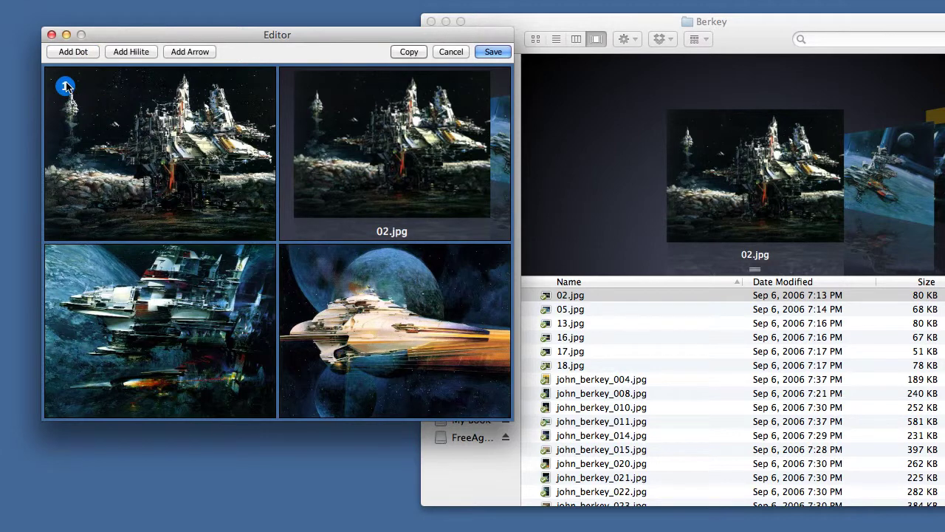
left_click(74, 53)
left_click(74, 52)
left_click_drag(267, 245, 53, 267)
left_click(74, 53)
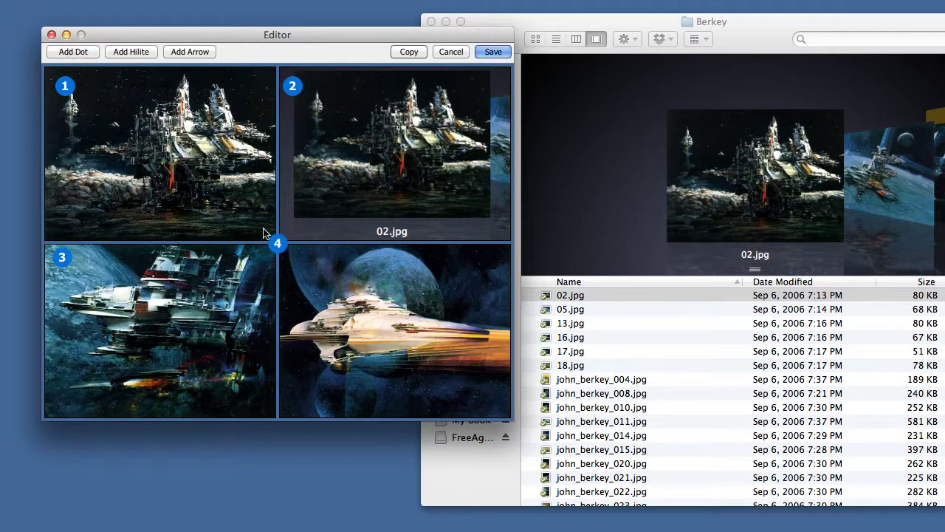
left_click_drag(270, 244, 290, 253)
Step: Save the annotated image table in the aaTrash folder as test.png, replacing the existing file
left_click(494, 55)
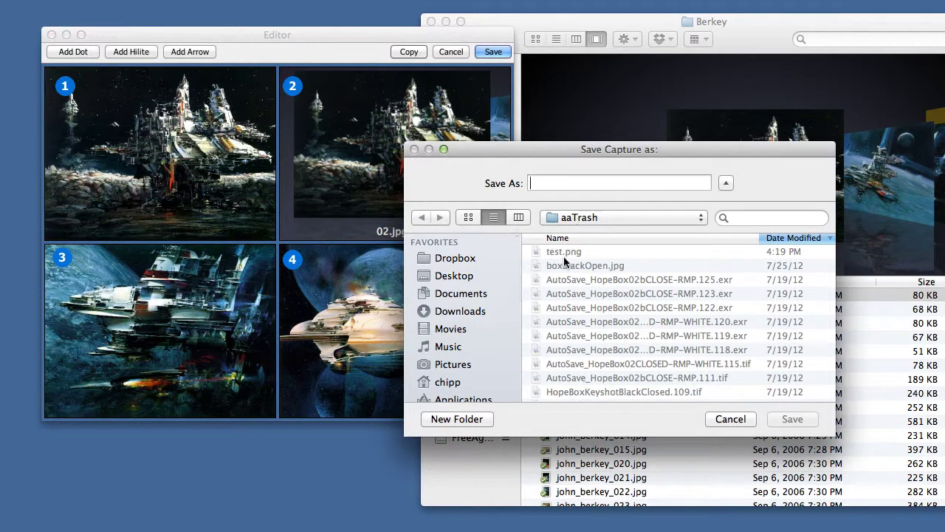
left_click(563, 253)
left_click(792, 419)
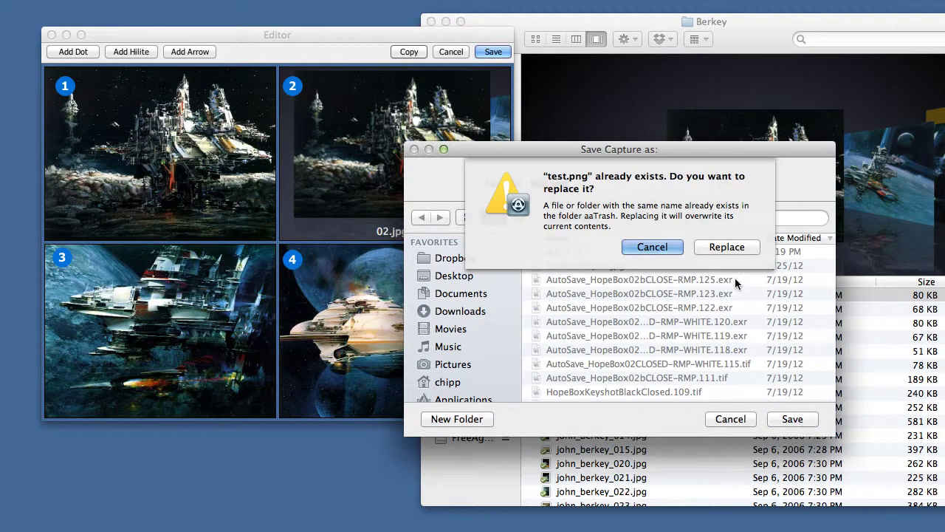
left_click(722, 248)
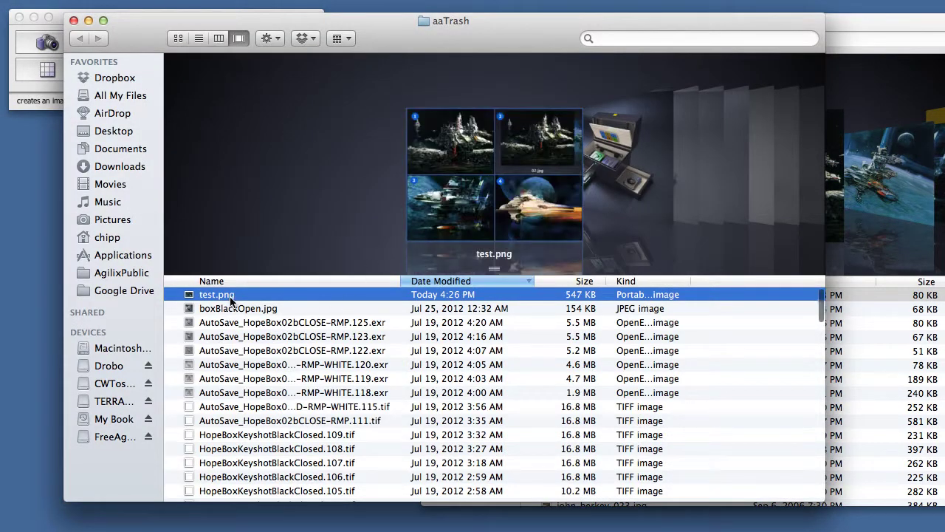
Step: Close the aaTrash folder window and move the Berkey folder window closer to the NewCapture window
key("super+w")
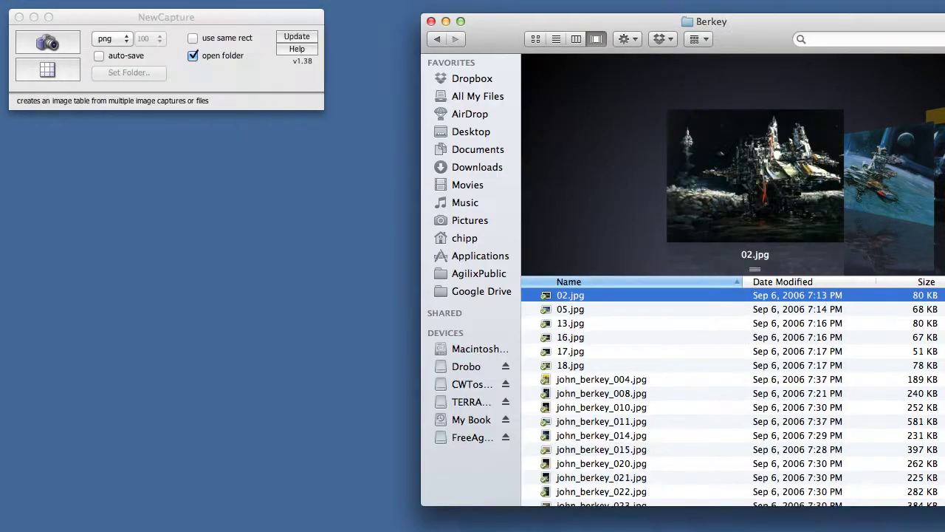
left_click(202, 25)
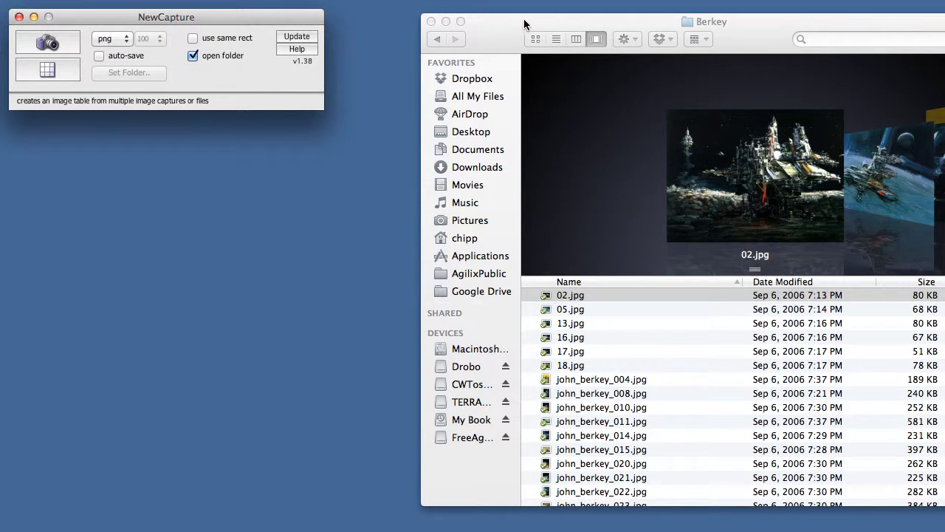
left_click_drag(534, 25, 470, 23)
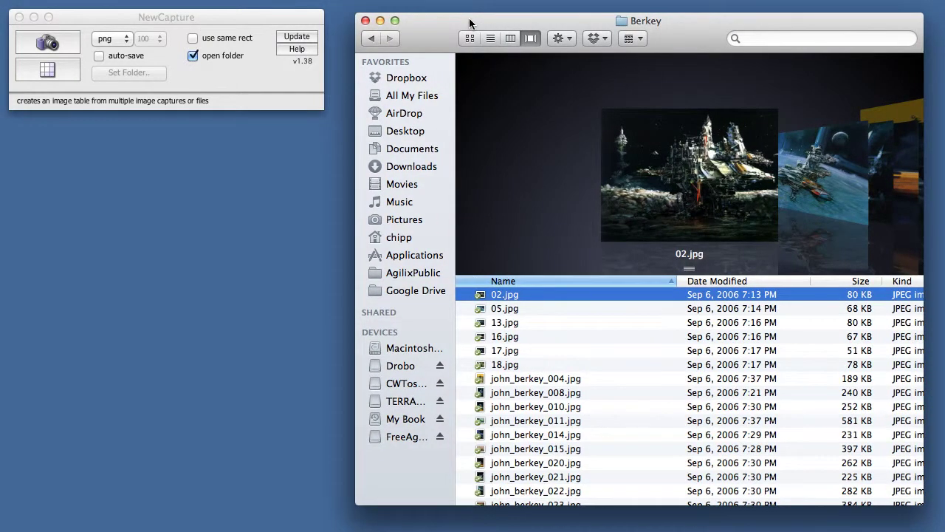